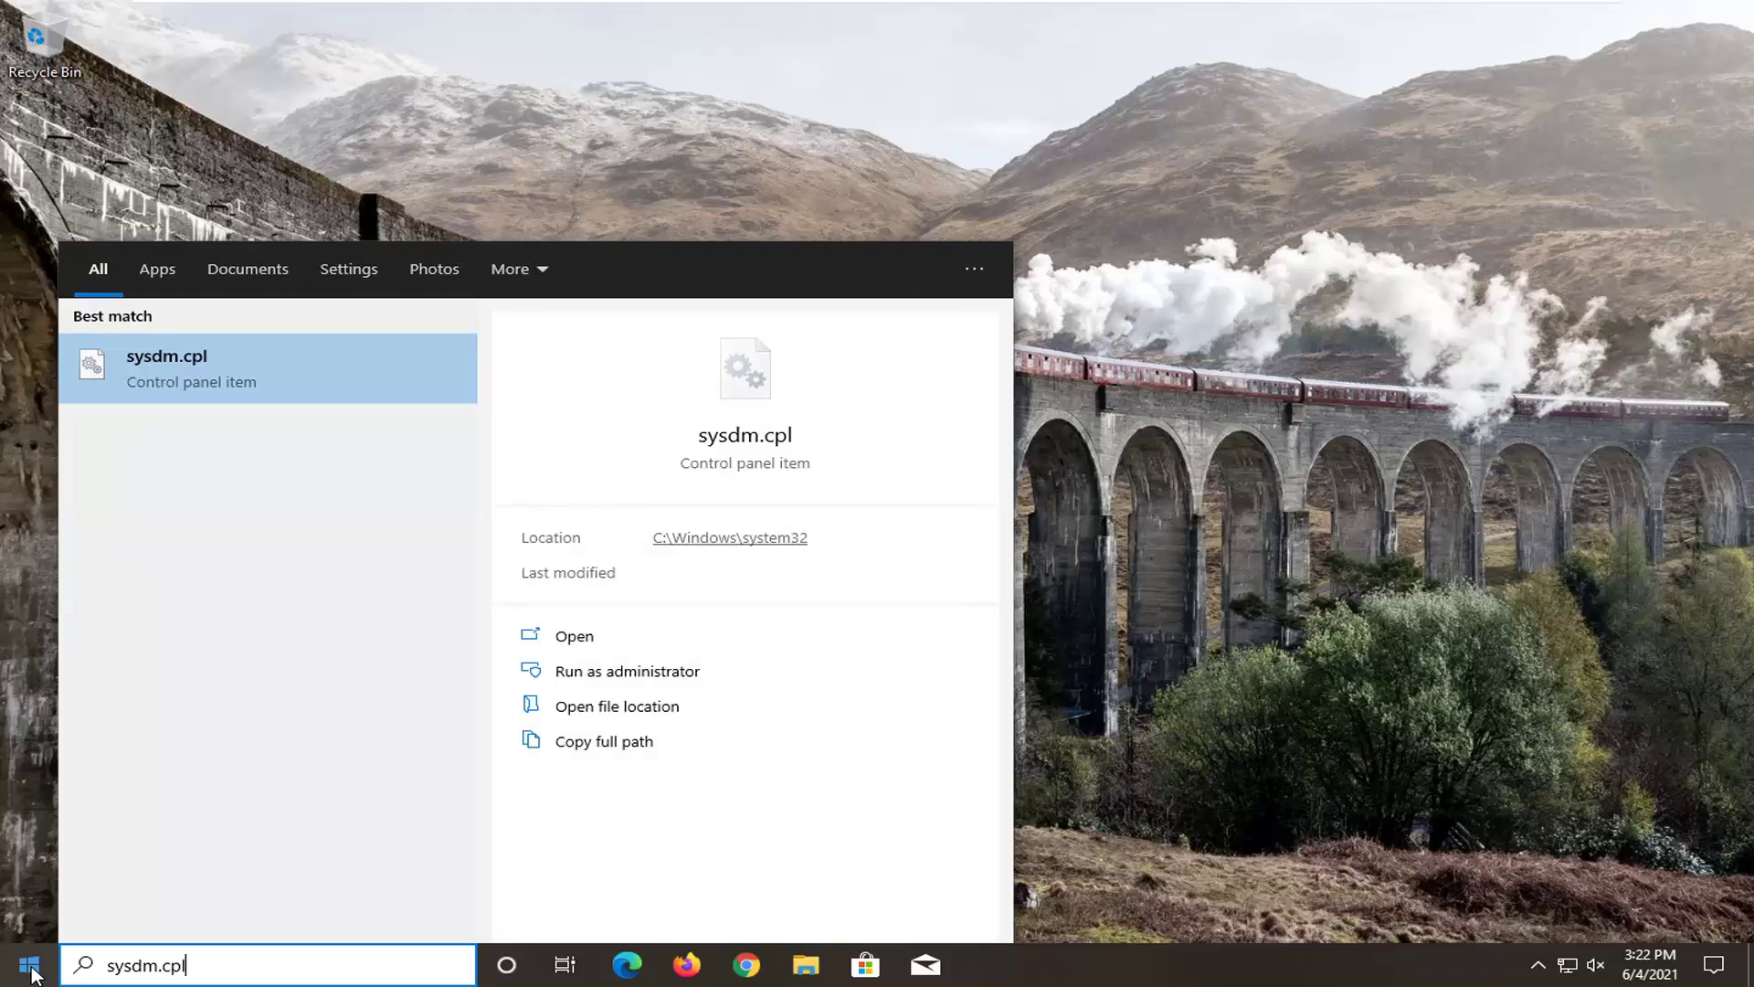
# Open sysdm.cpl and bring up the Virtual Memory settings from the advanced performance options.
pyautogui.click(141, 378)
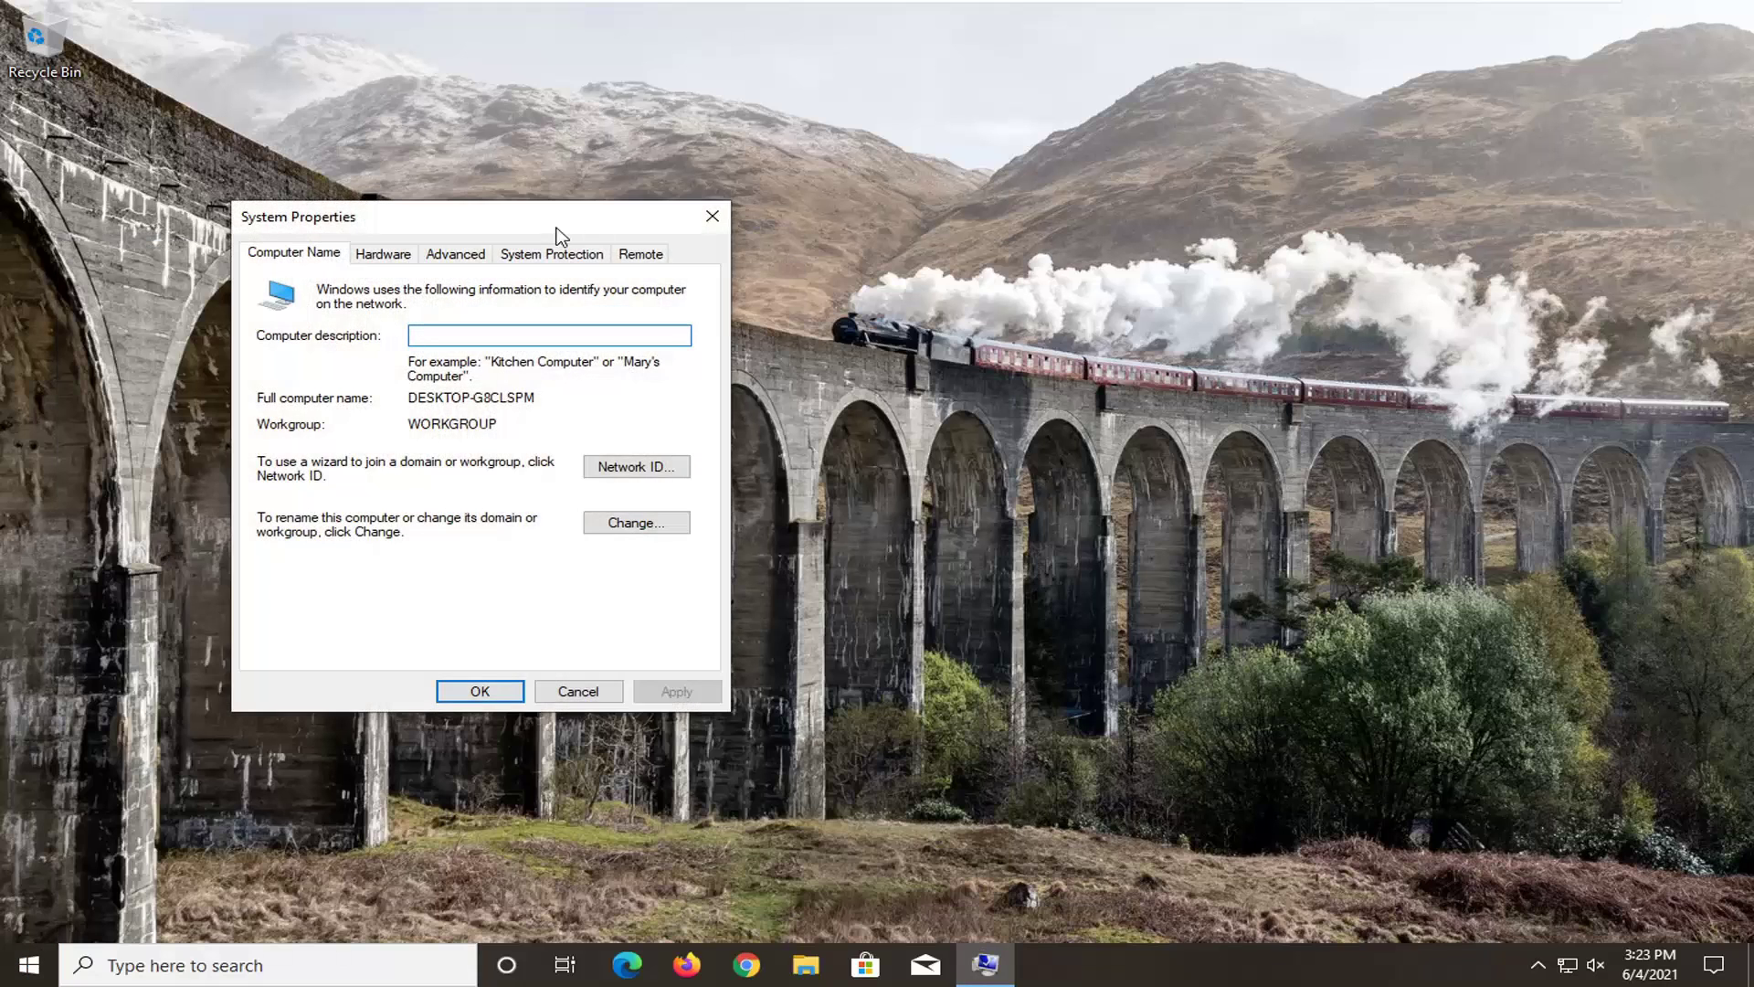
pyautogui.moveTo(548, 225); pyautogui.dragTo(894, 167)
pyautogui.click(804, 197)
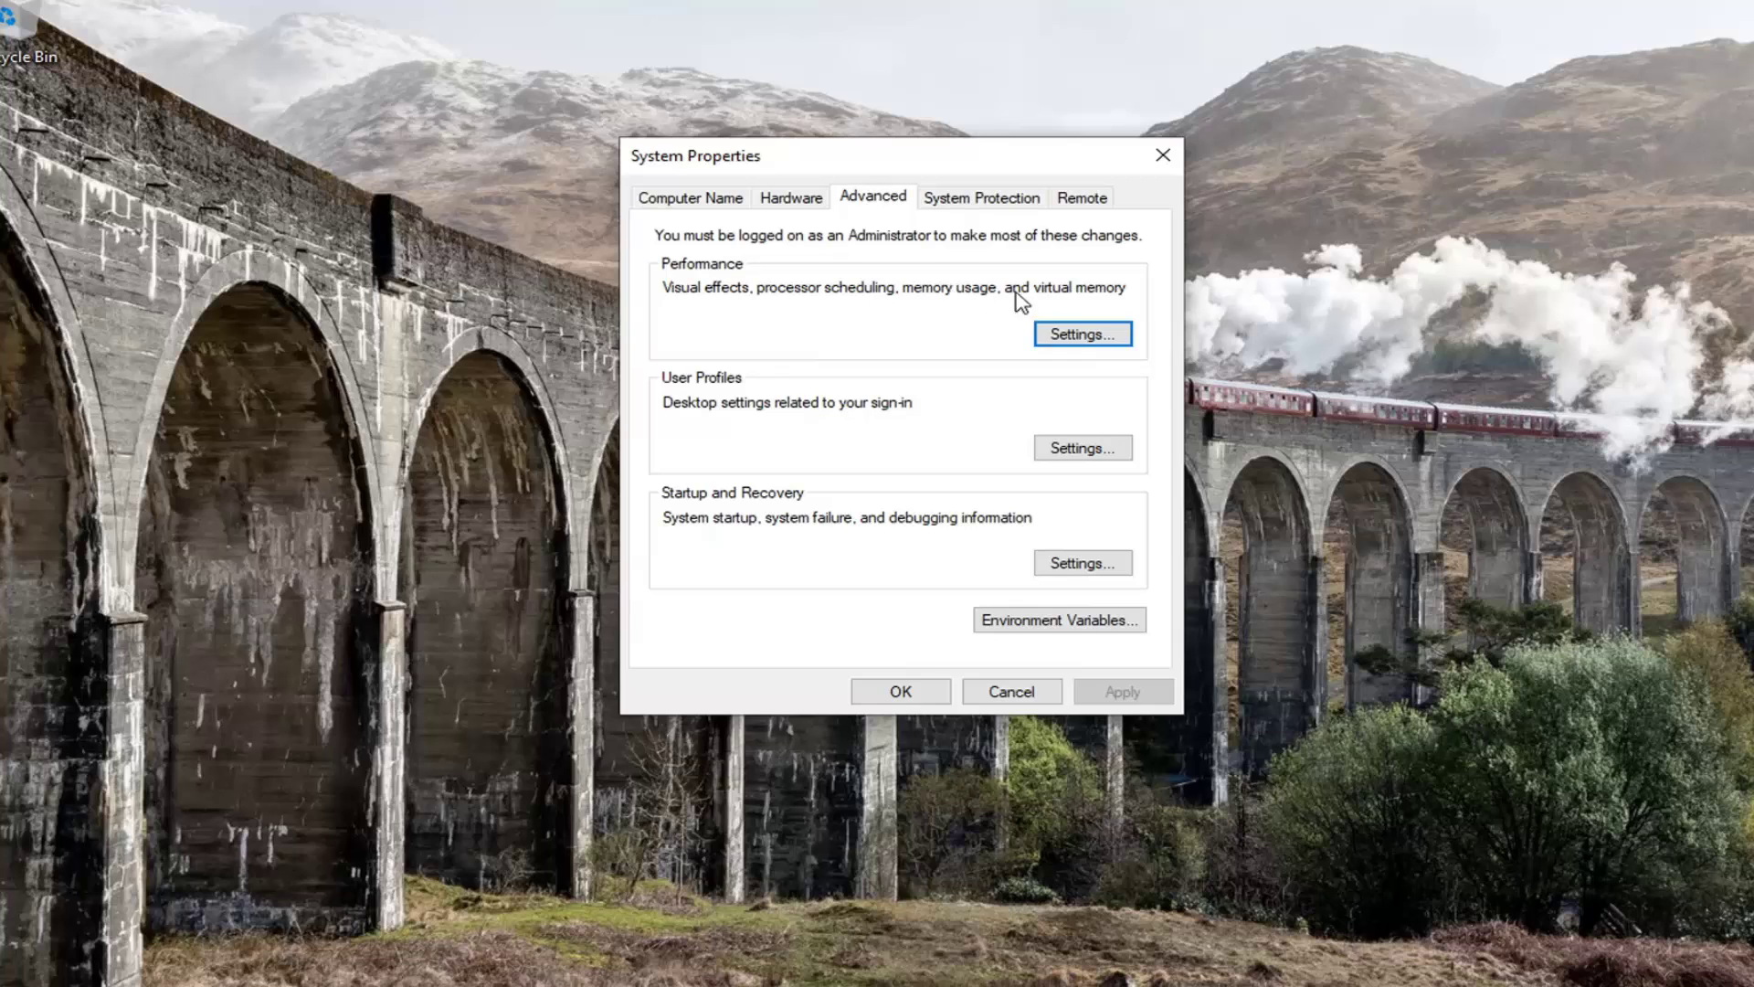
pyautogui.click(1083, 334)
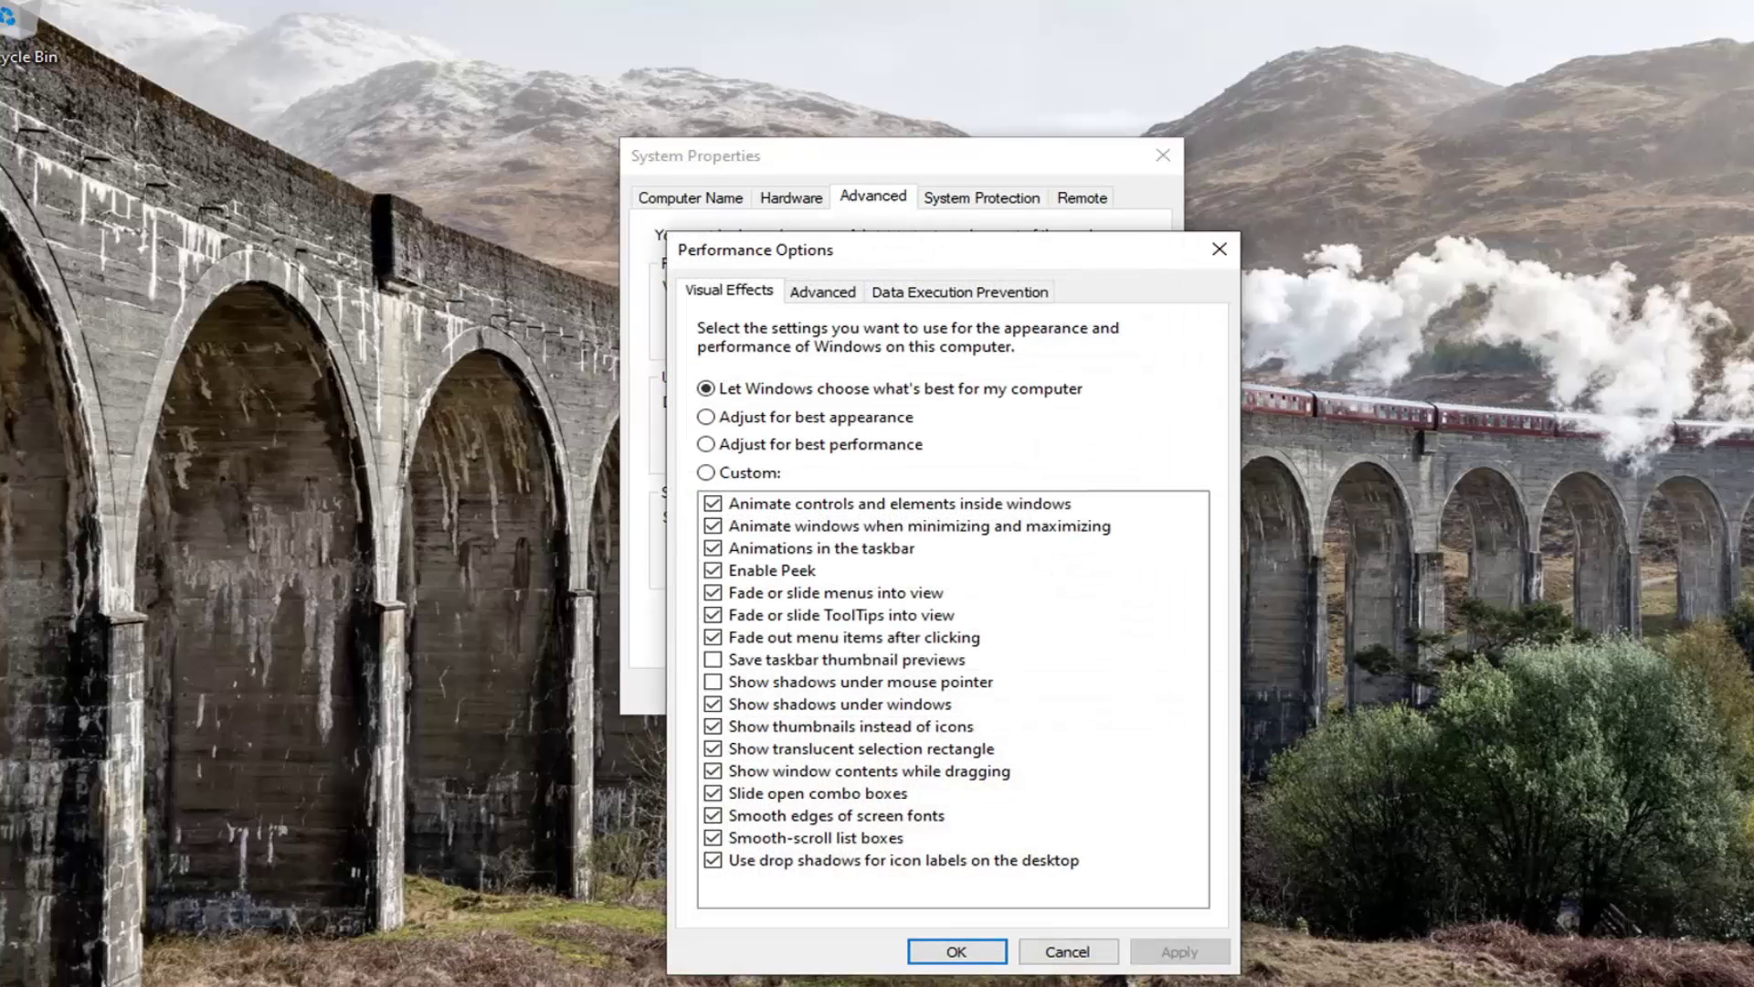
pyautogui.moveTo(891, 254); pyautogui.dragTo(850, 160)
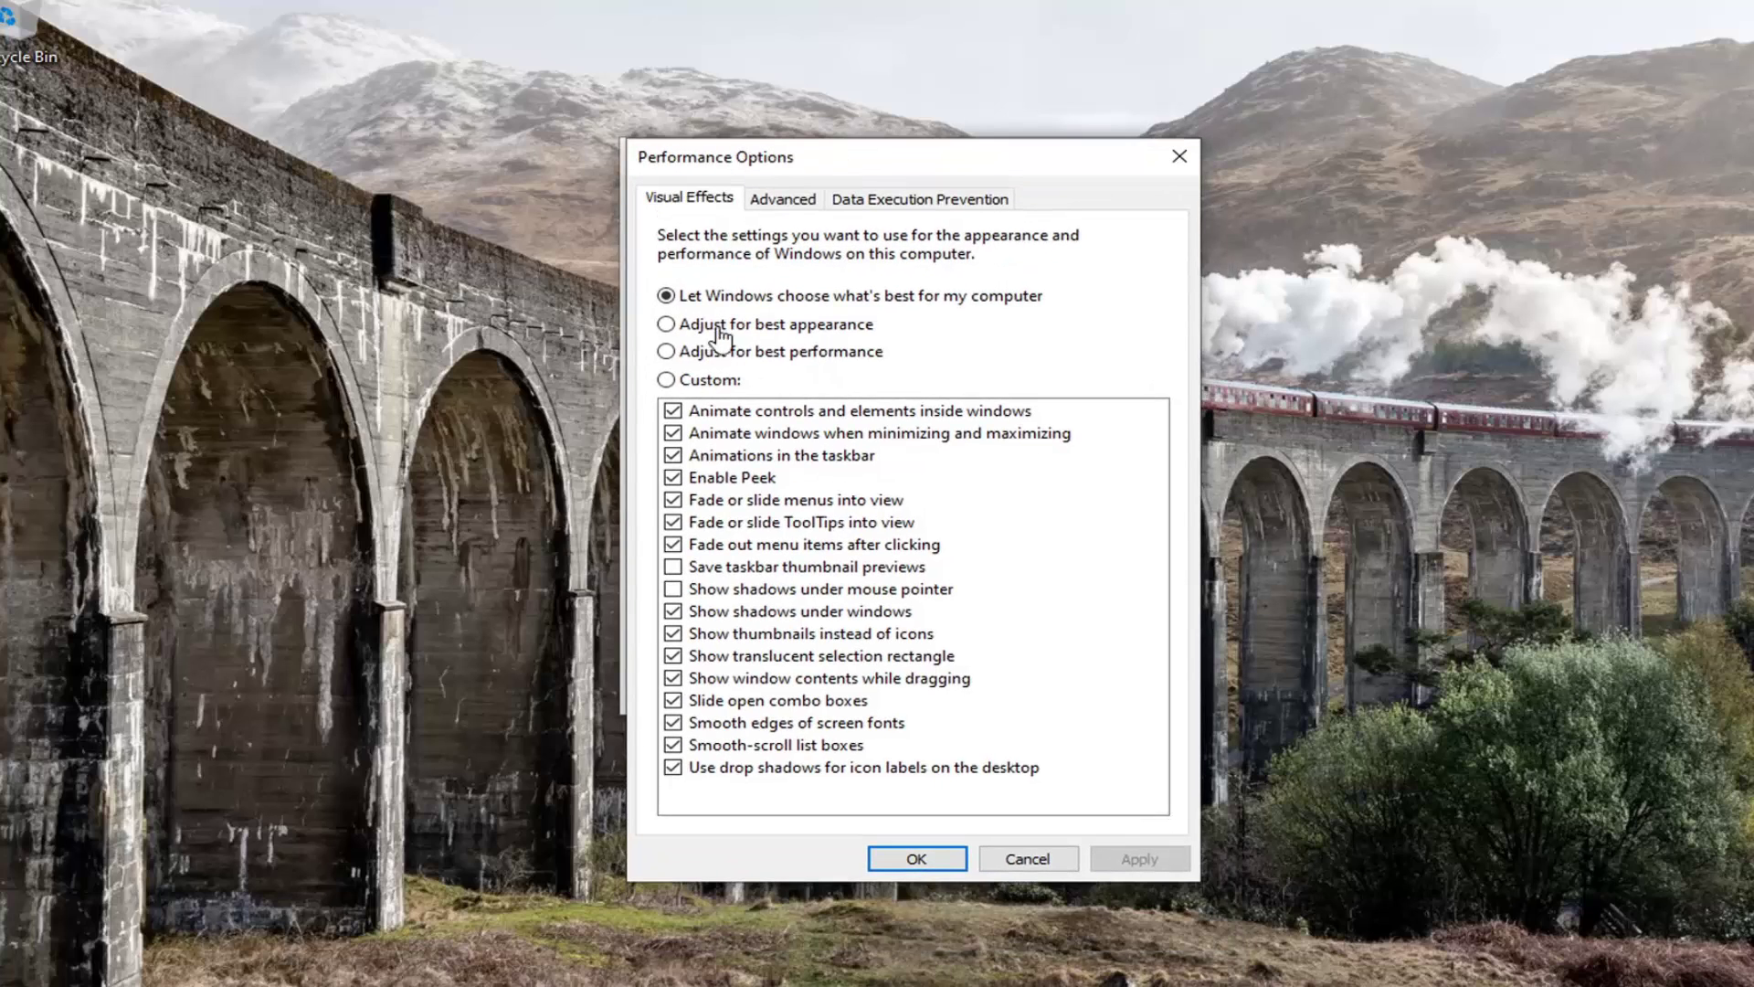
pyautogui.click(783, 203)
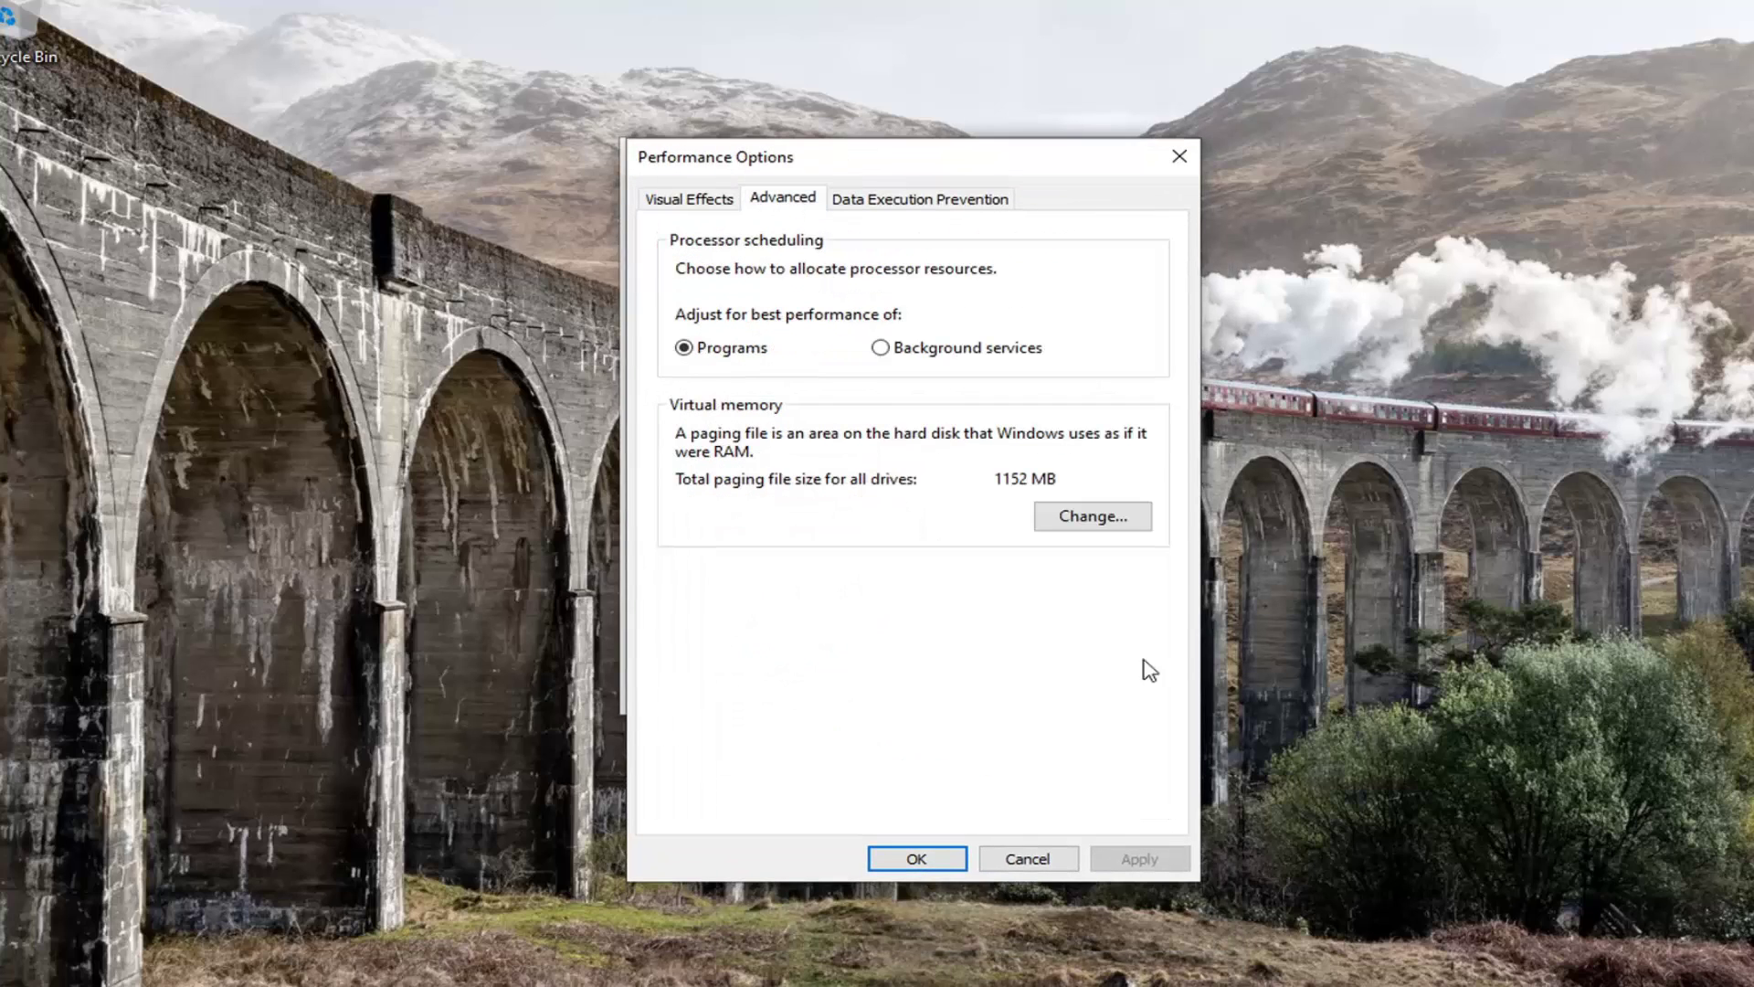
pyautogui.click(1083, 514)
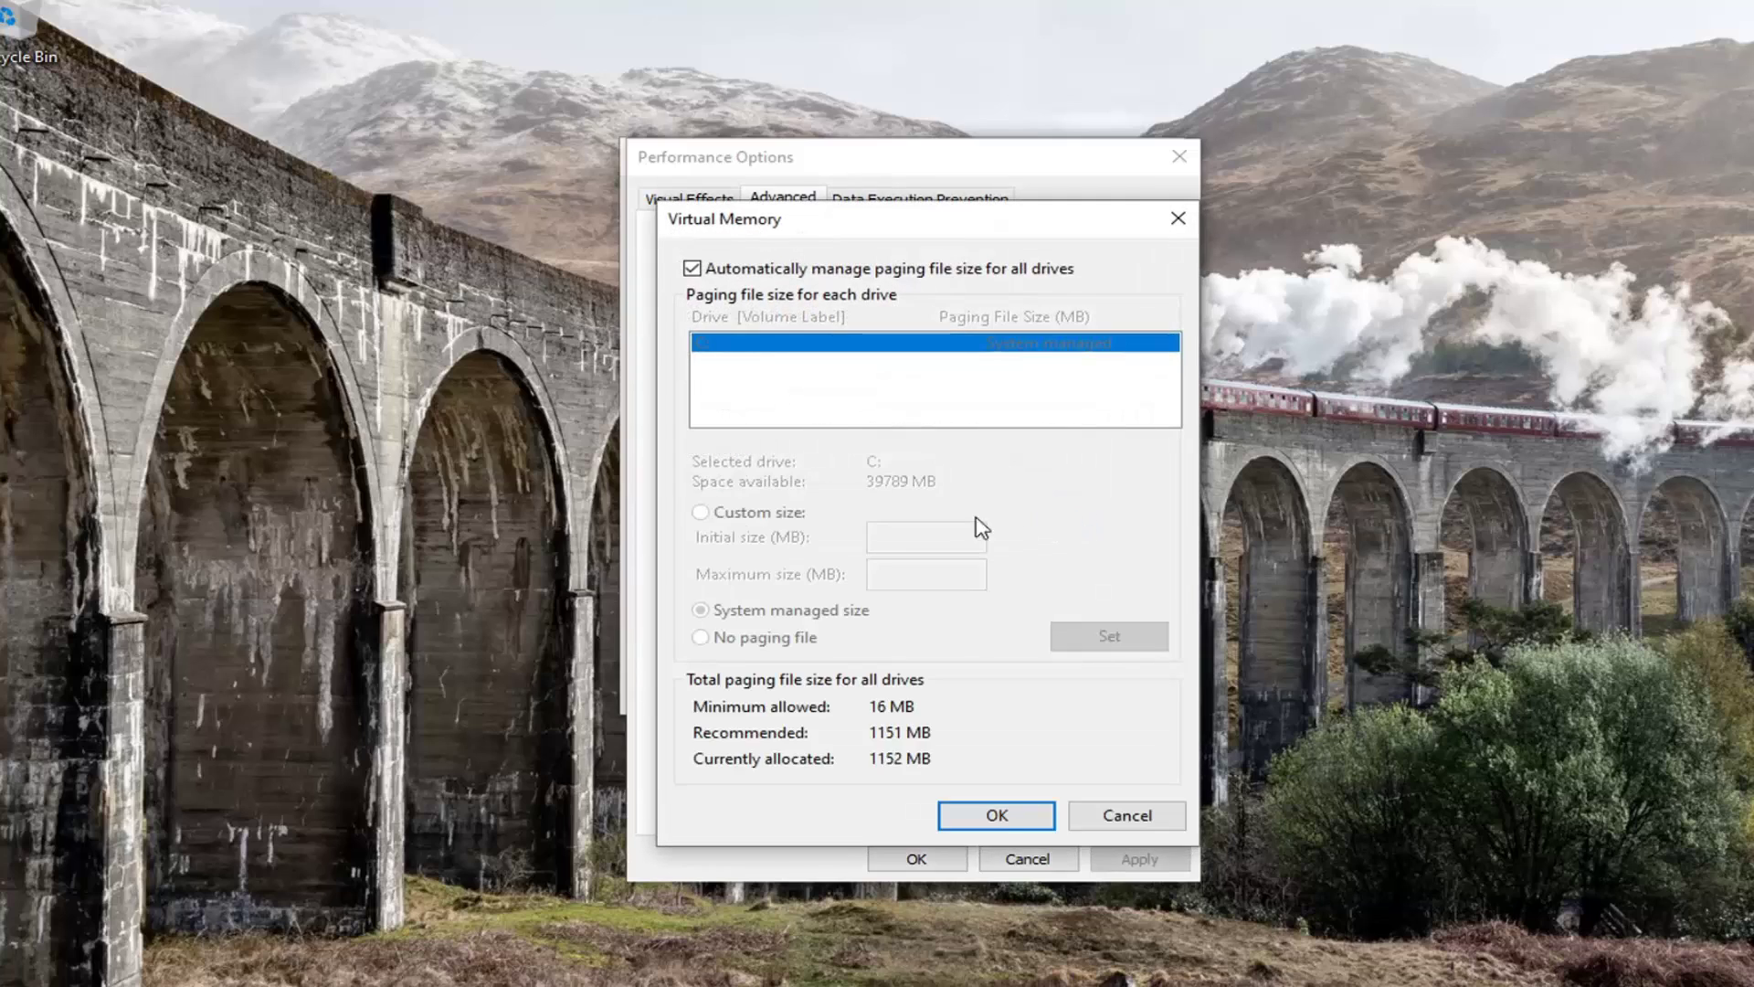
# Turn off automatic paging file management and set drive C: to a custom size of 400 MB initial and 3000 MB maximum.
pyautogui.click(695, 268)
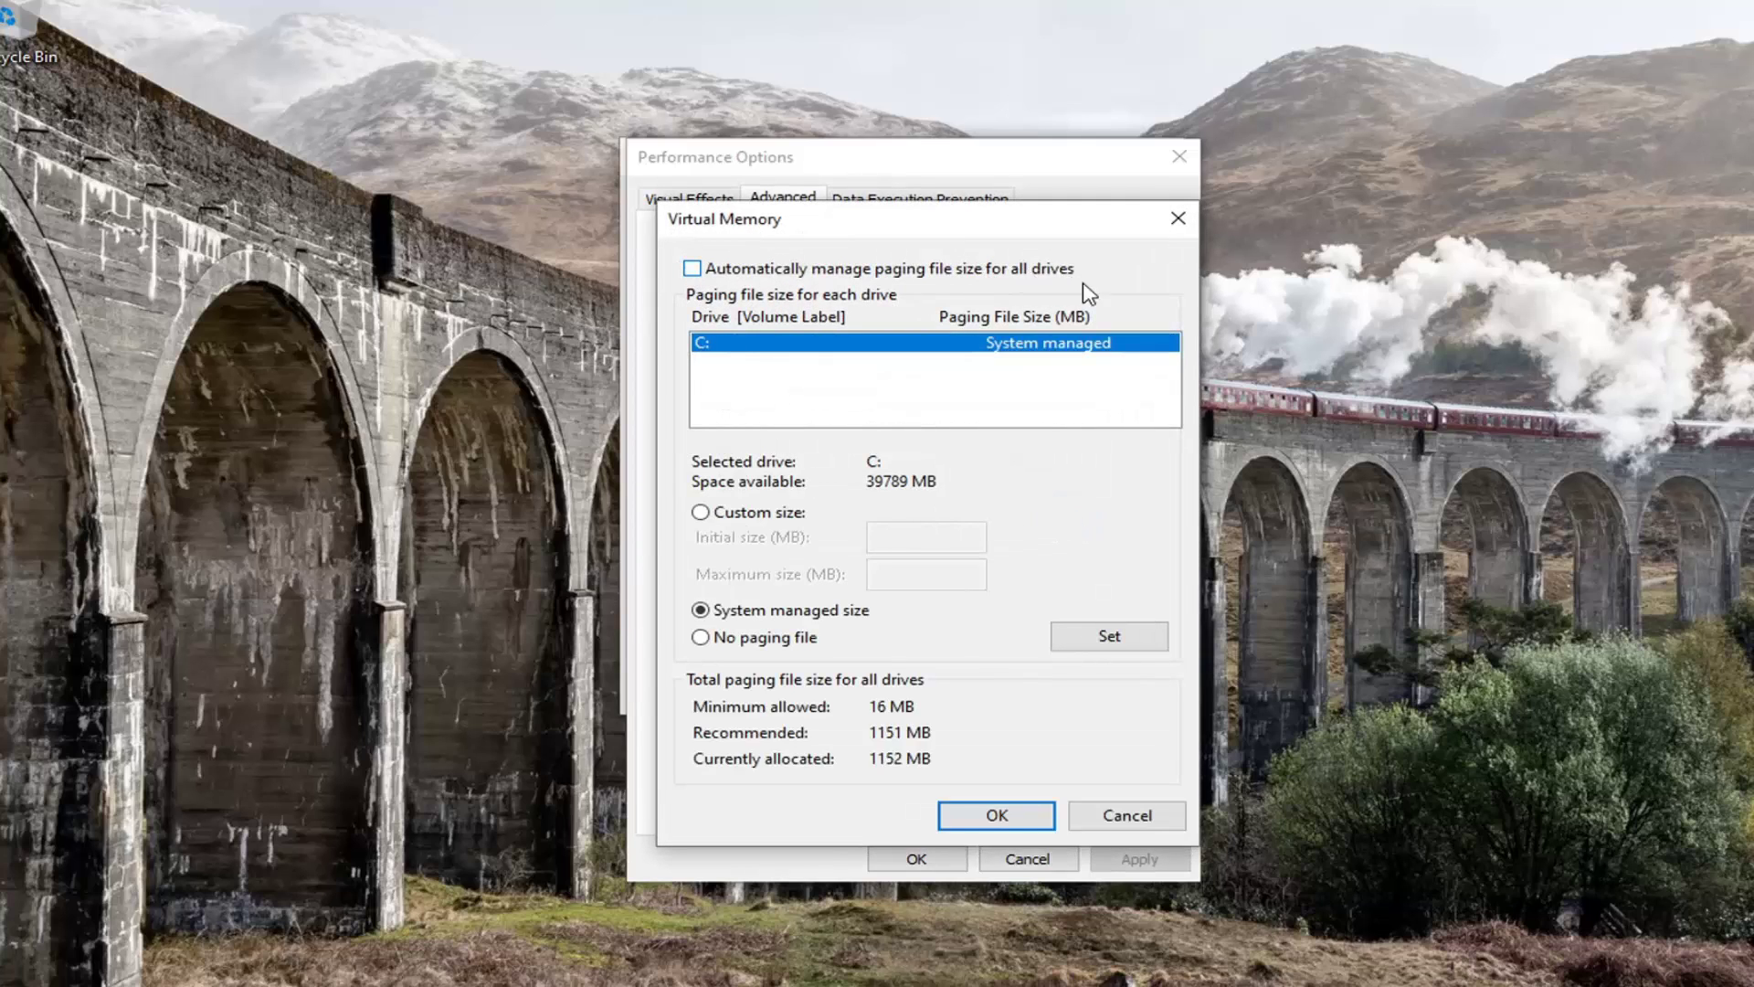
pyautogui.click(700, 513)
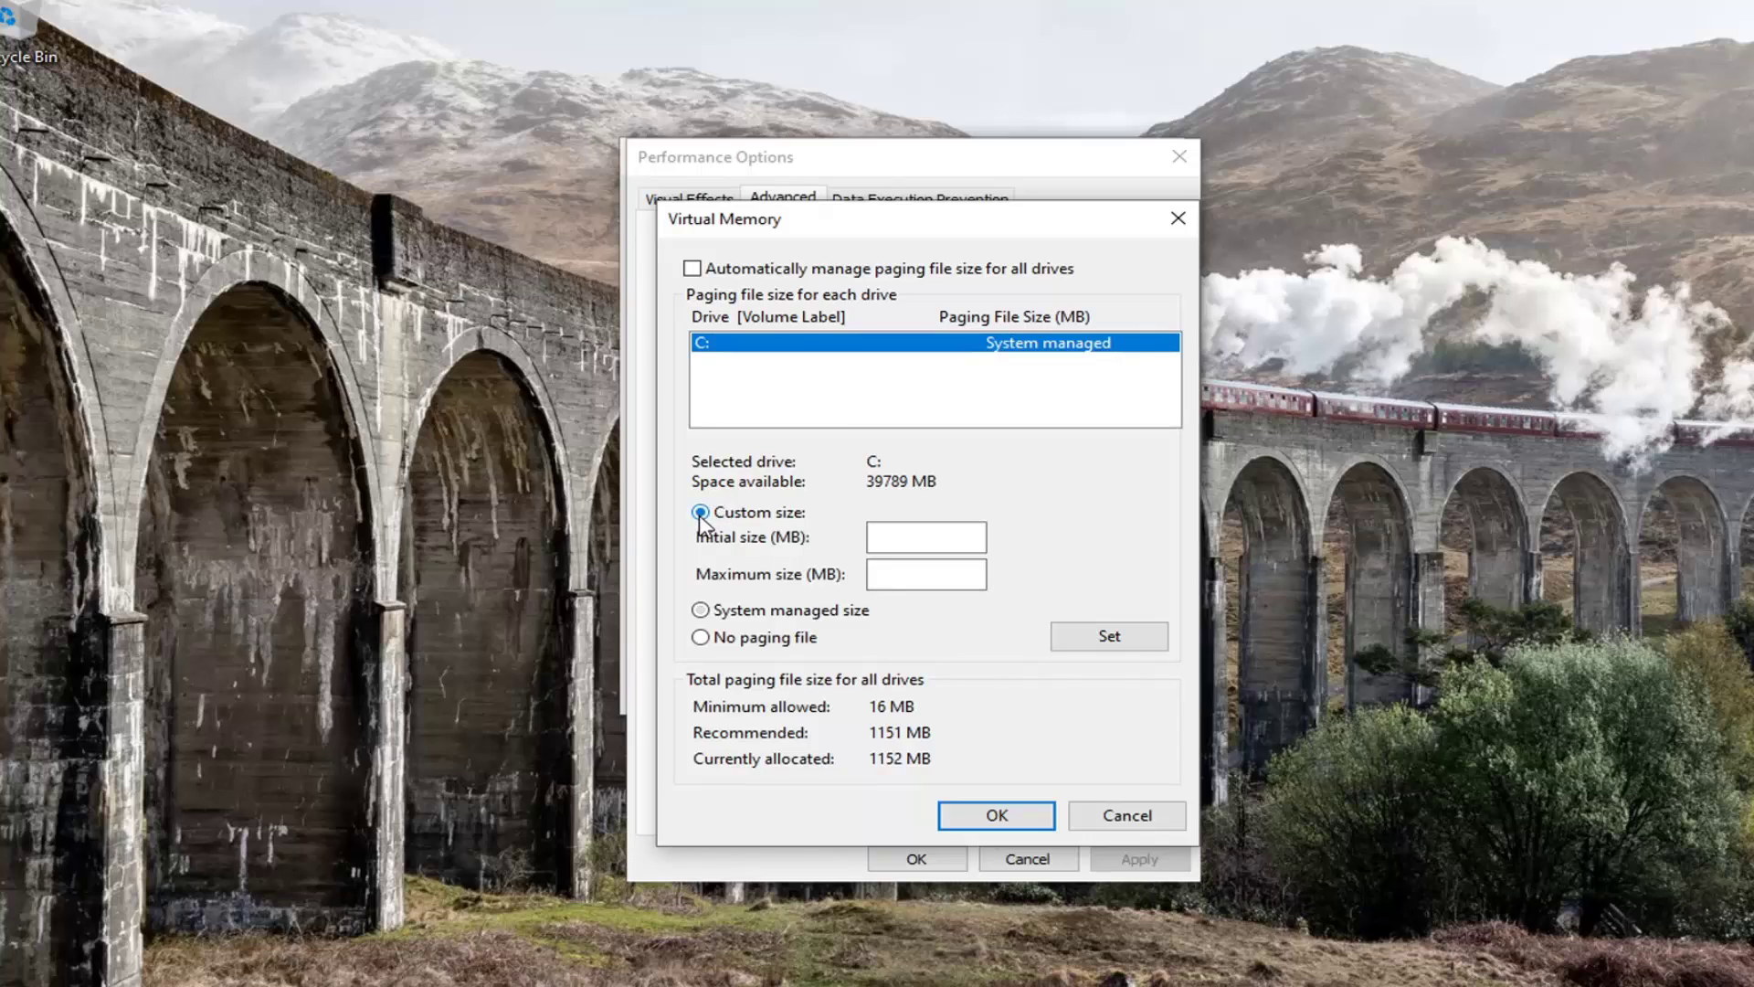
pyautogui.click(925, 537)
pyautogui.write('400')
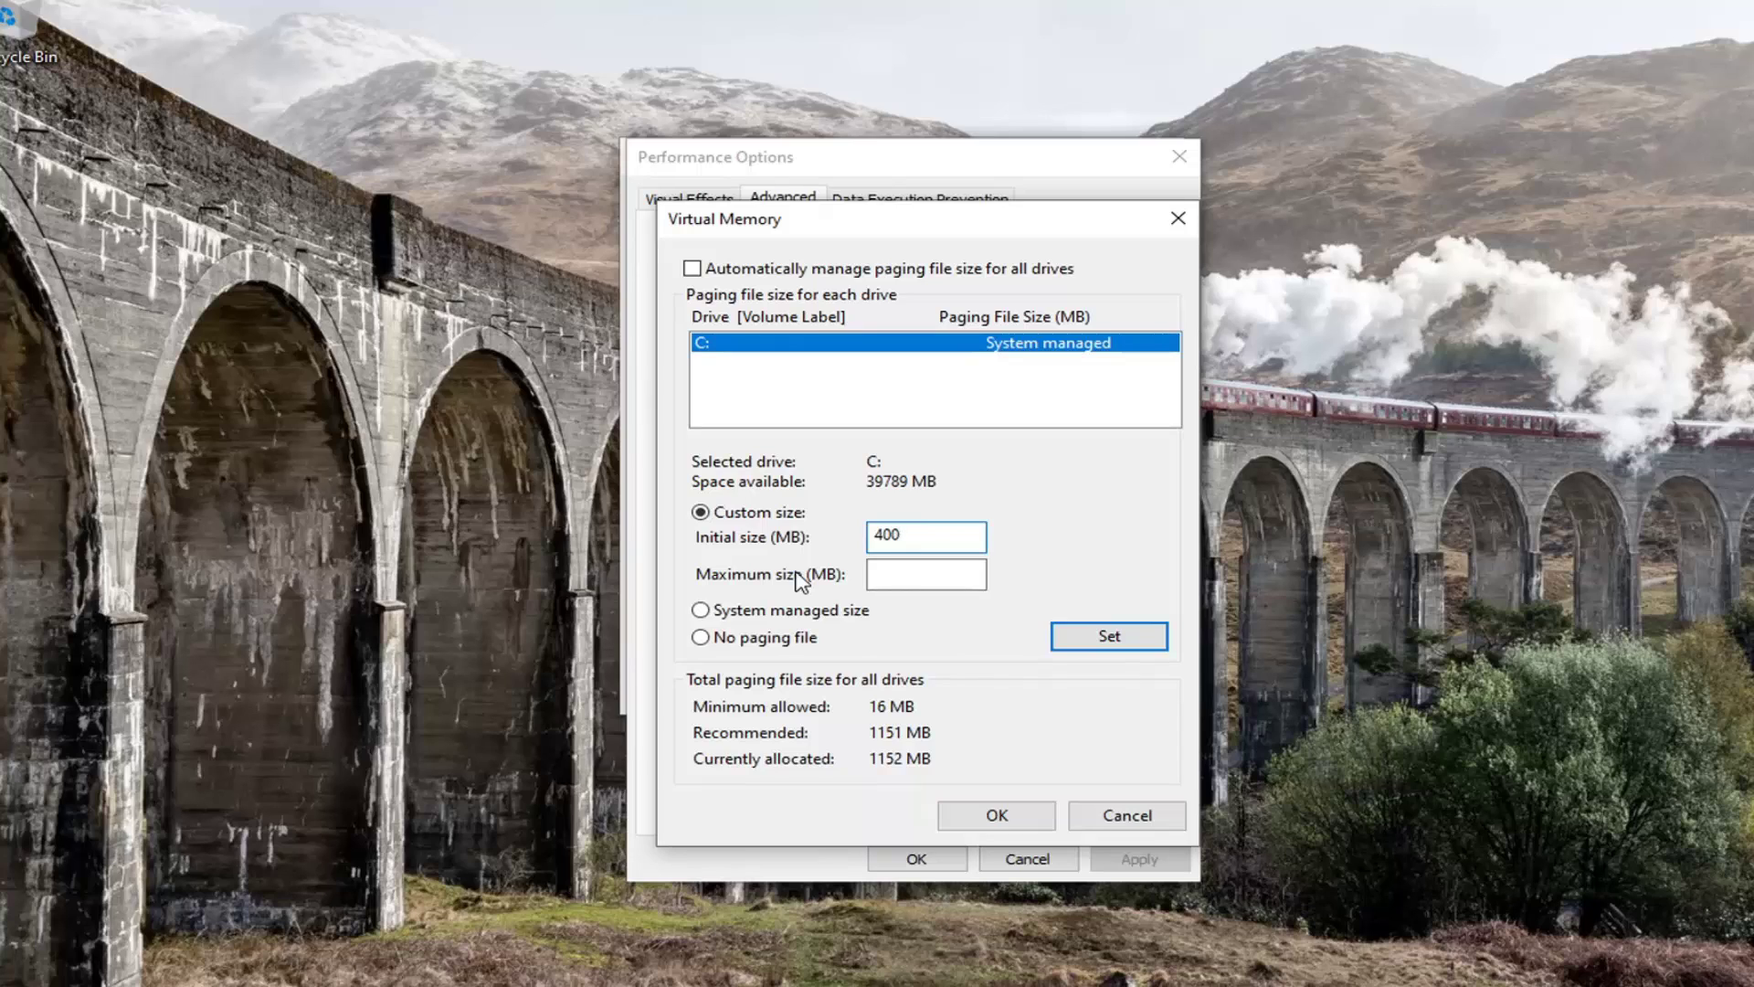
pyautogui.click(893, 576)
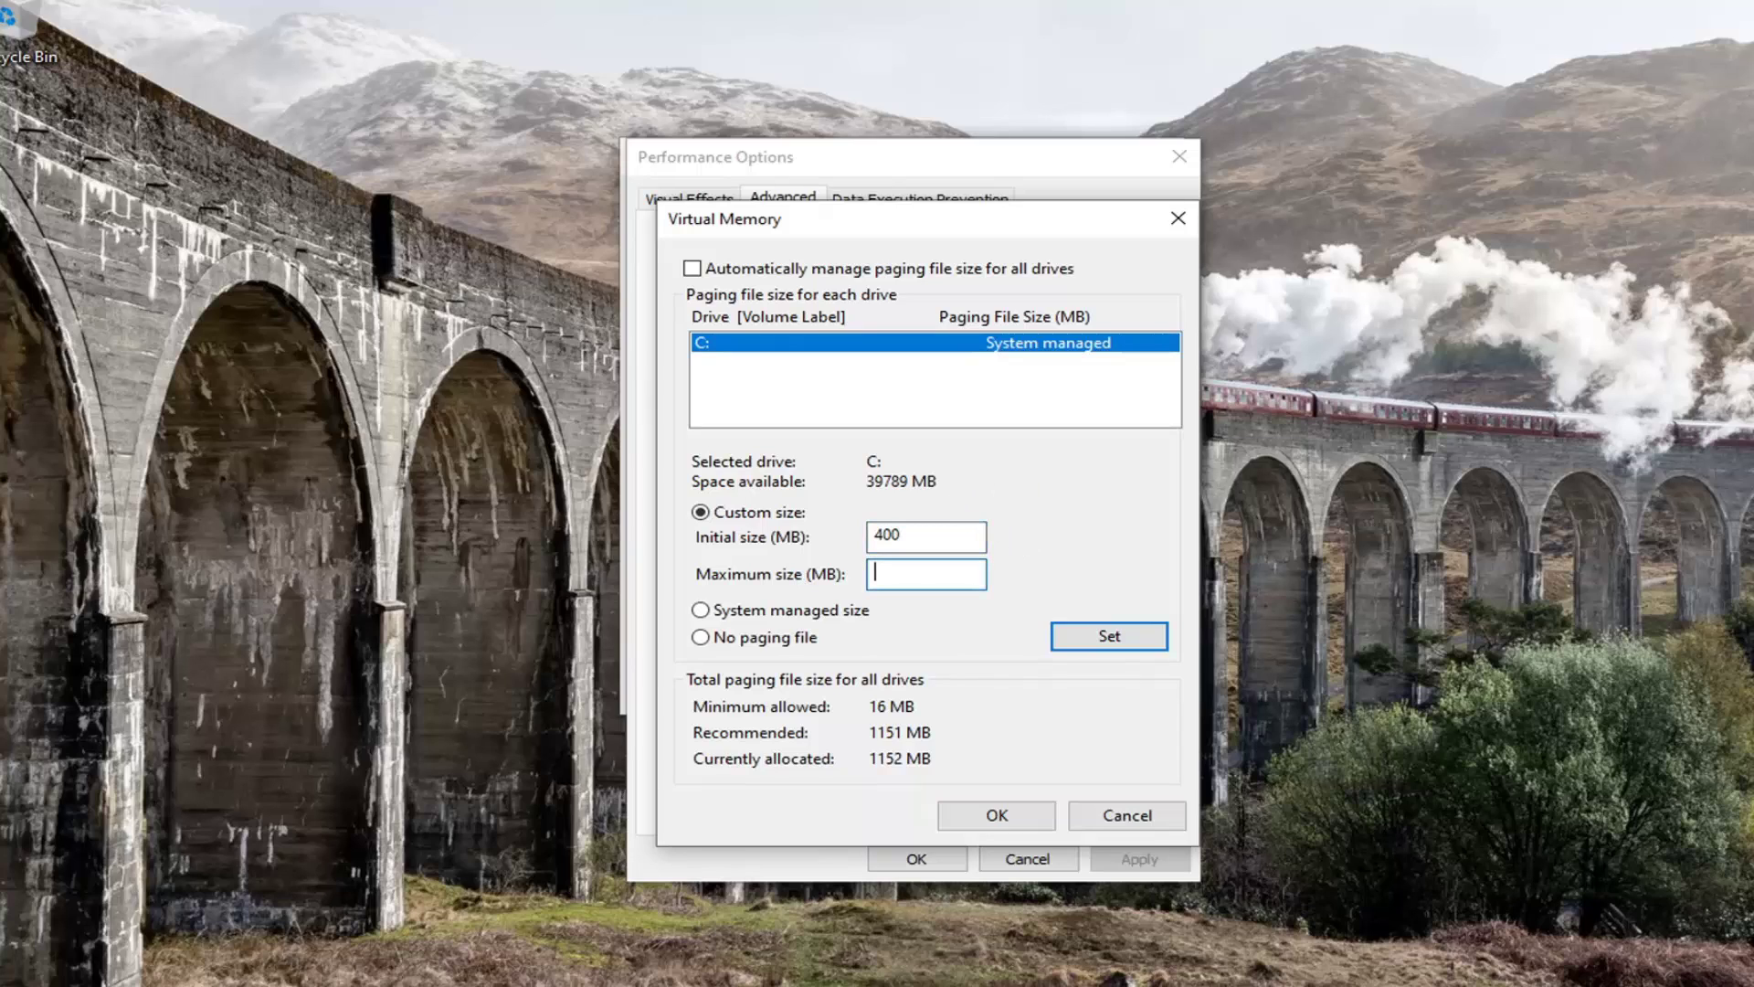
pyautogui.write('3000')
pyautogui.click(1102, 636)
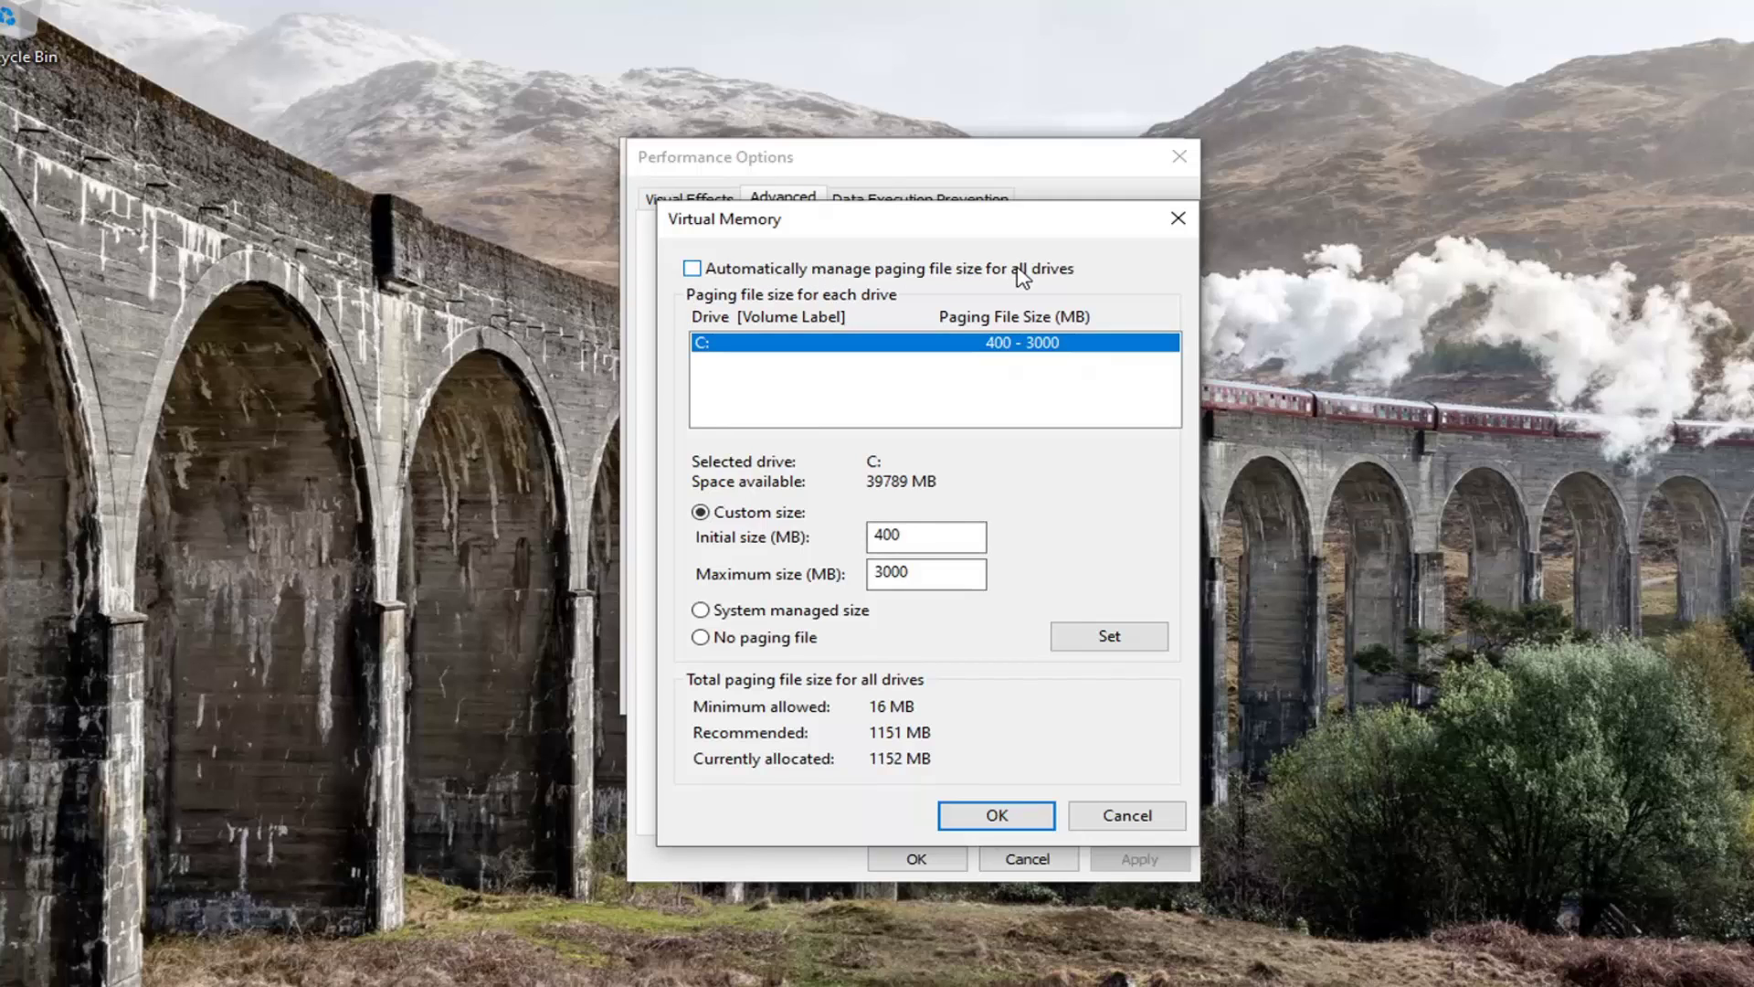
# Accept the virtual memory changes, close the performance and system dialogs, and restart the computer immediately.
pyautogui.click(982, 818)
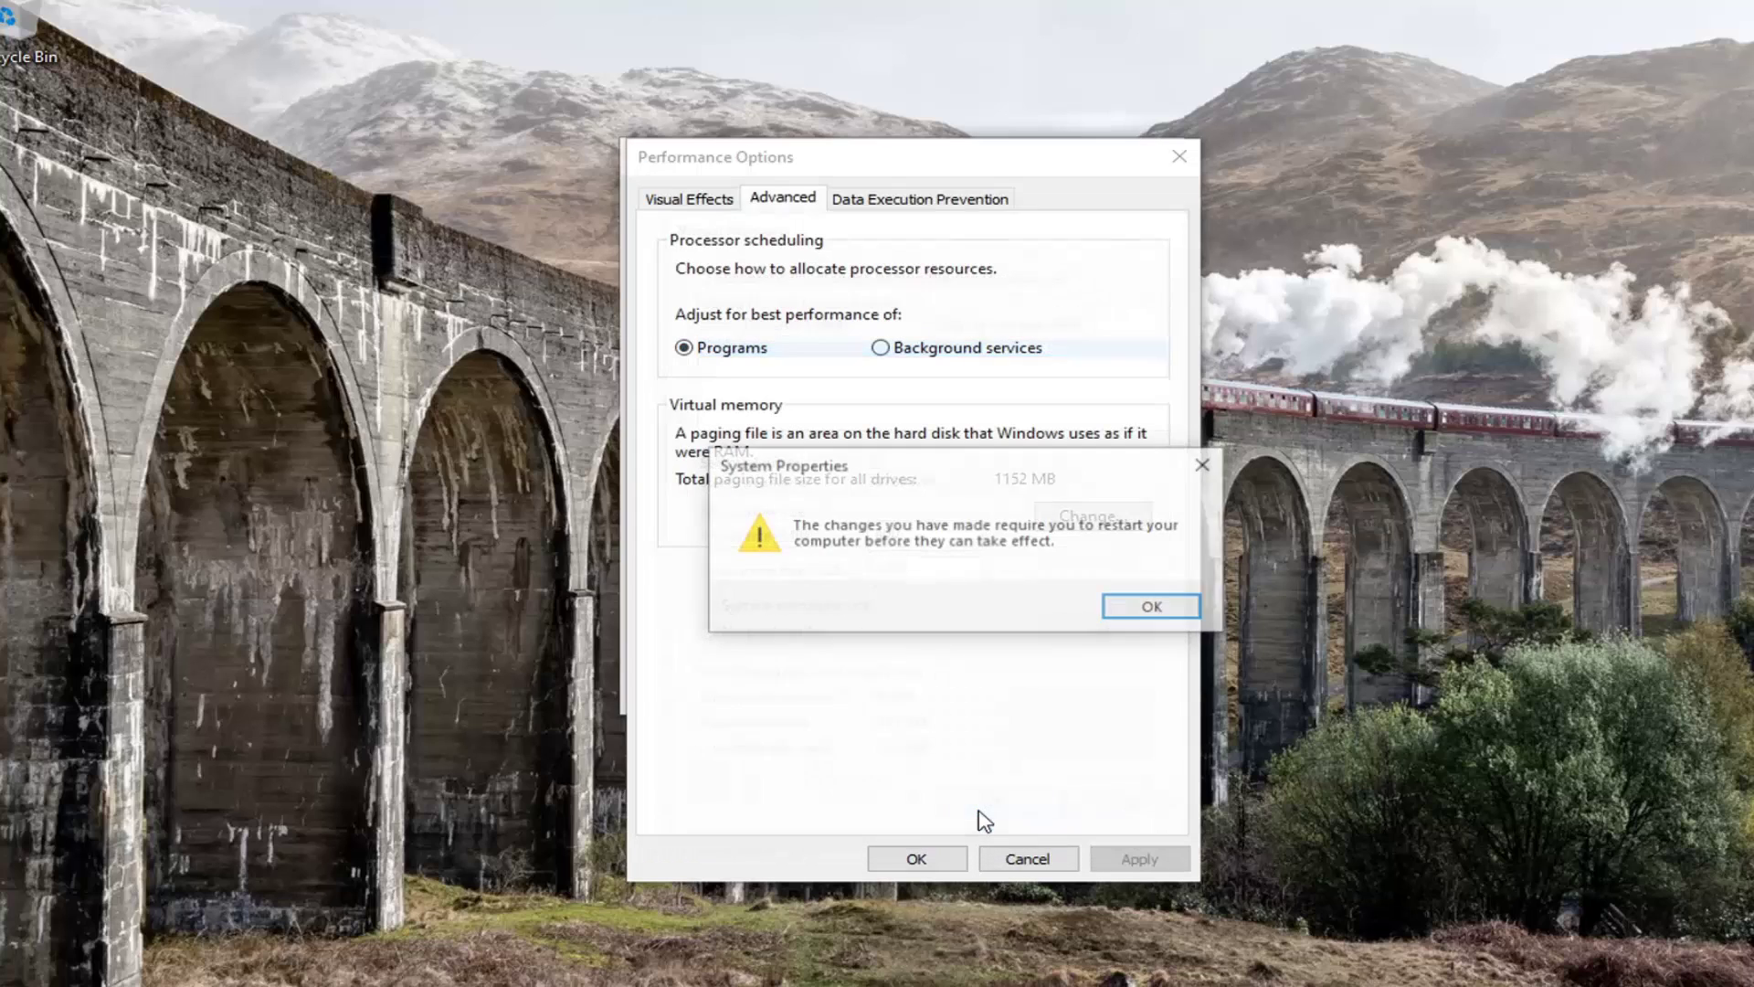
pyautogui.click(1154, 607)
pyautogui.click(916, 859)
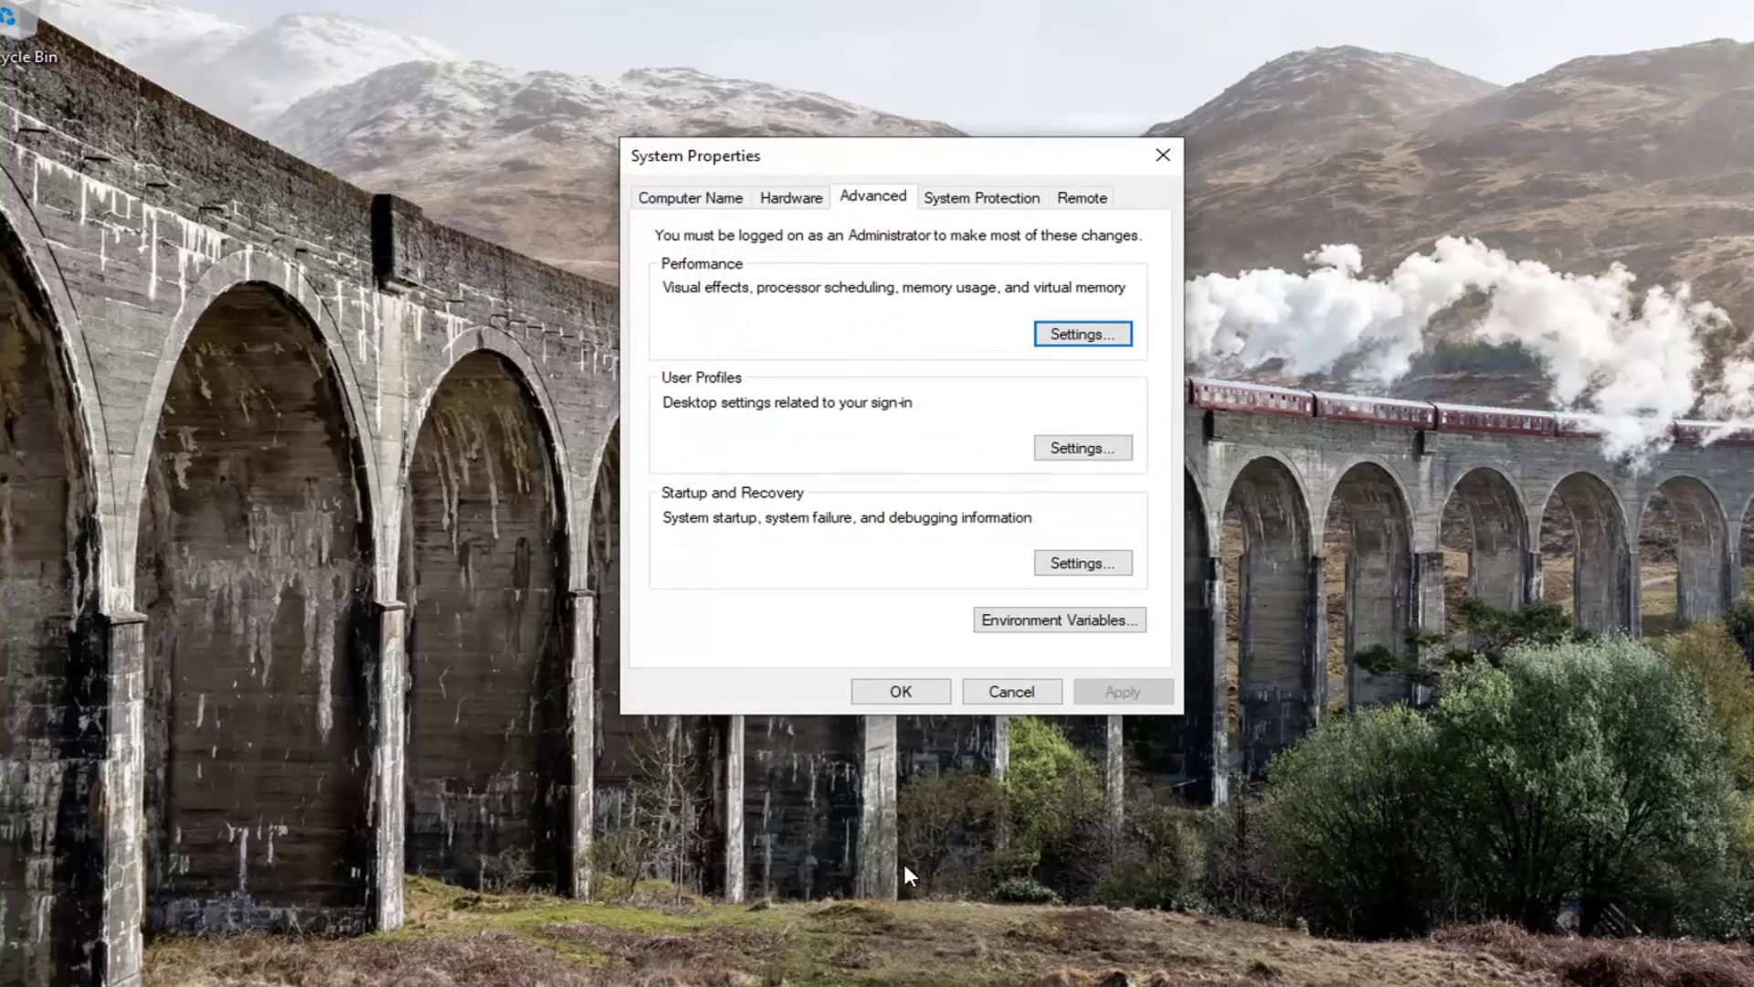
pyautogui.click(902, 690)
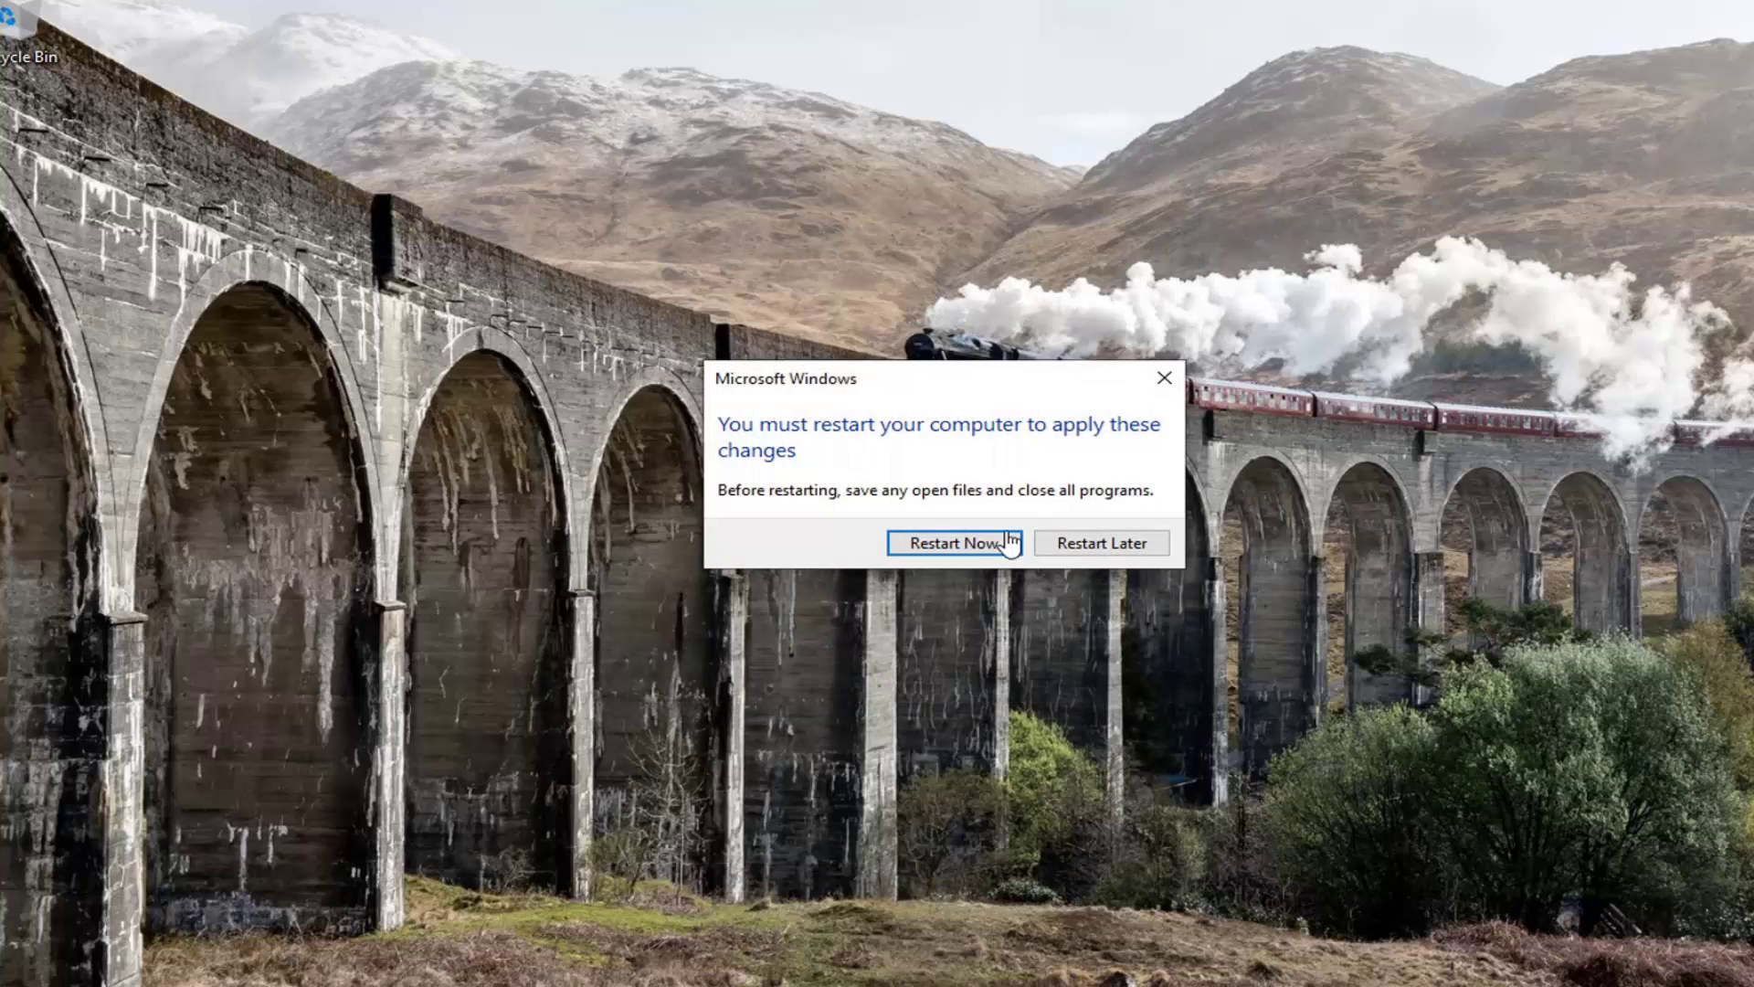
pyautogui.click(954, 543)
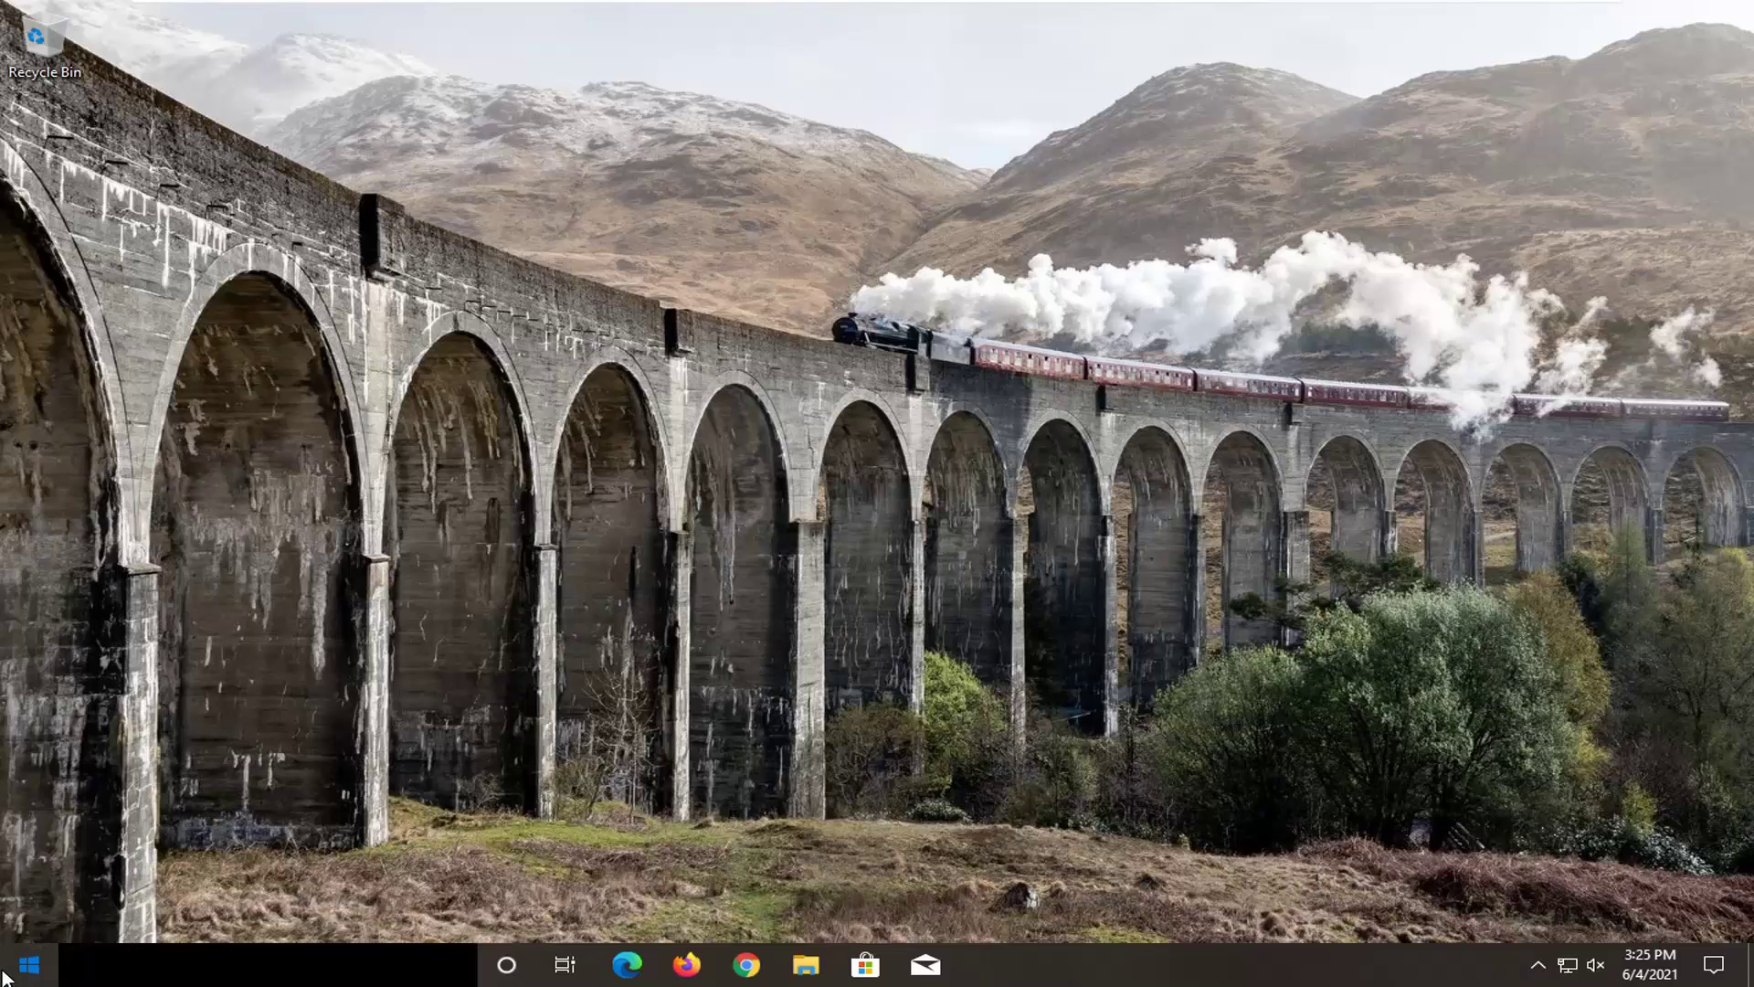
# Search Windows for "disk cleanup" and open the Disk Cleanup app.
pyautogui.click(4, 975)
pyautogui.write('disk clean')
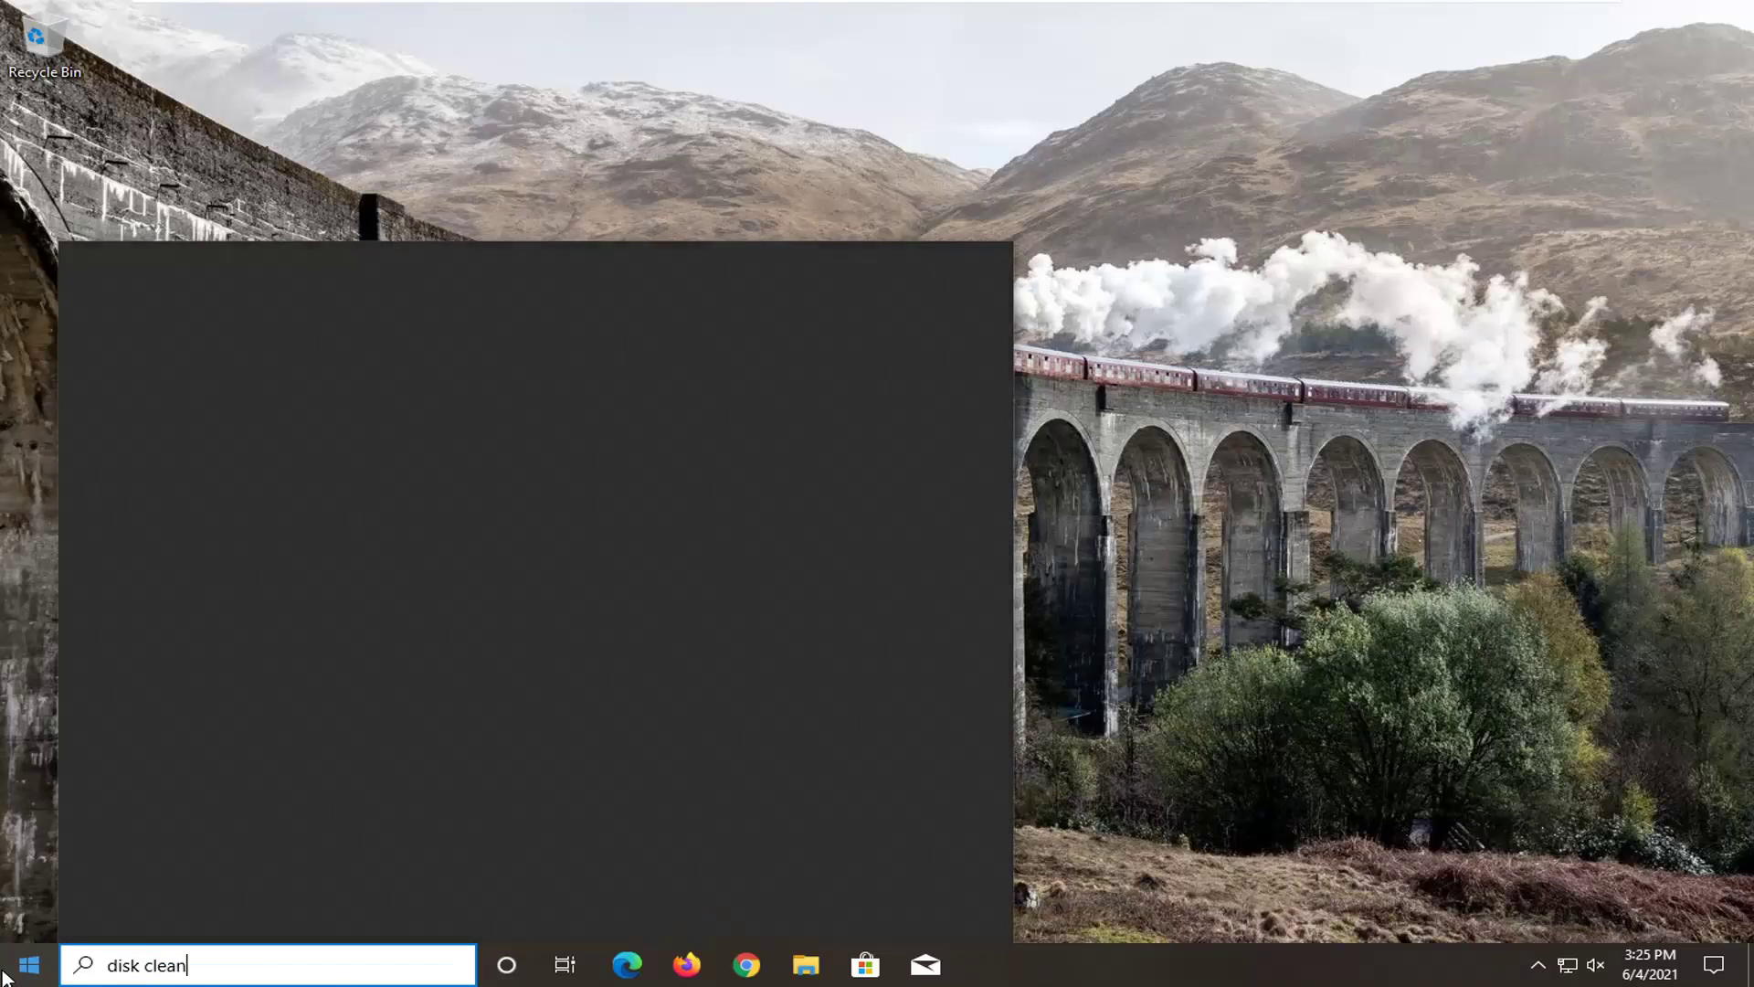
pyautogui.write('up')
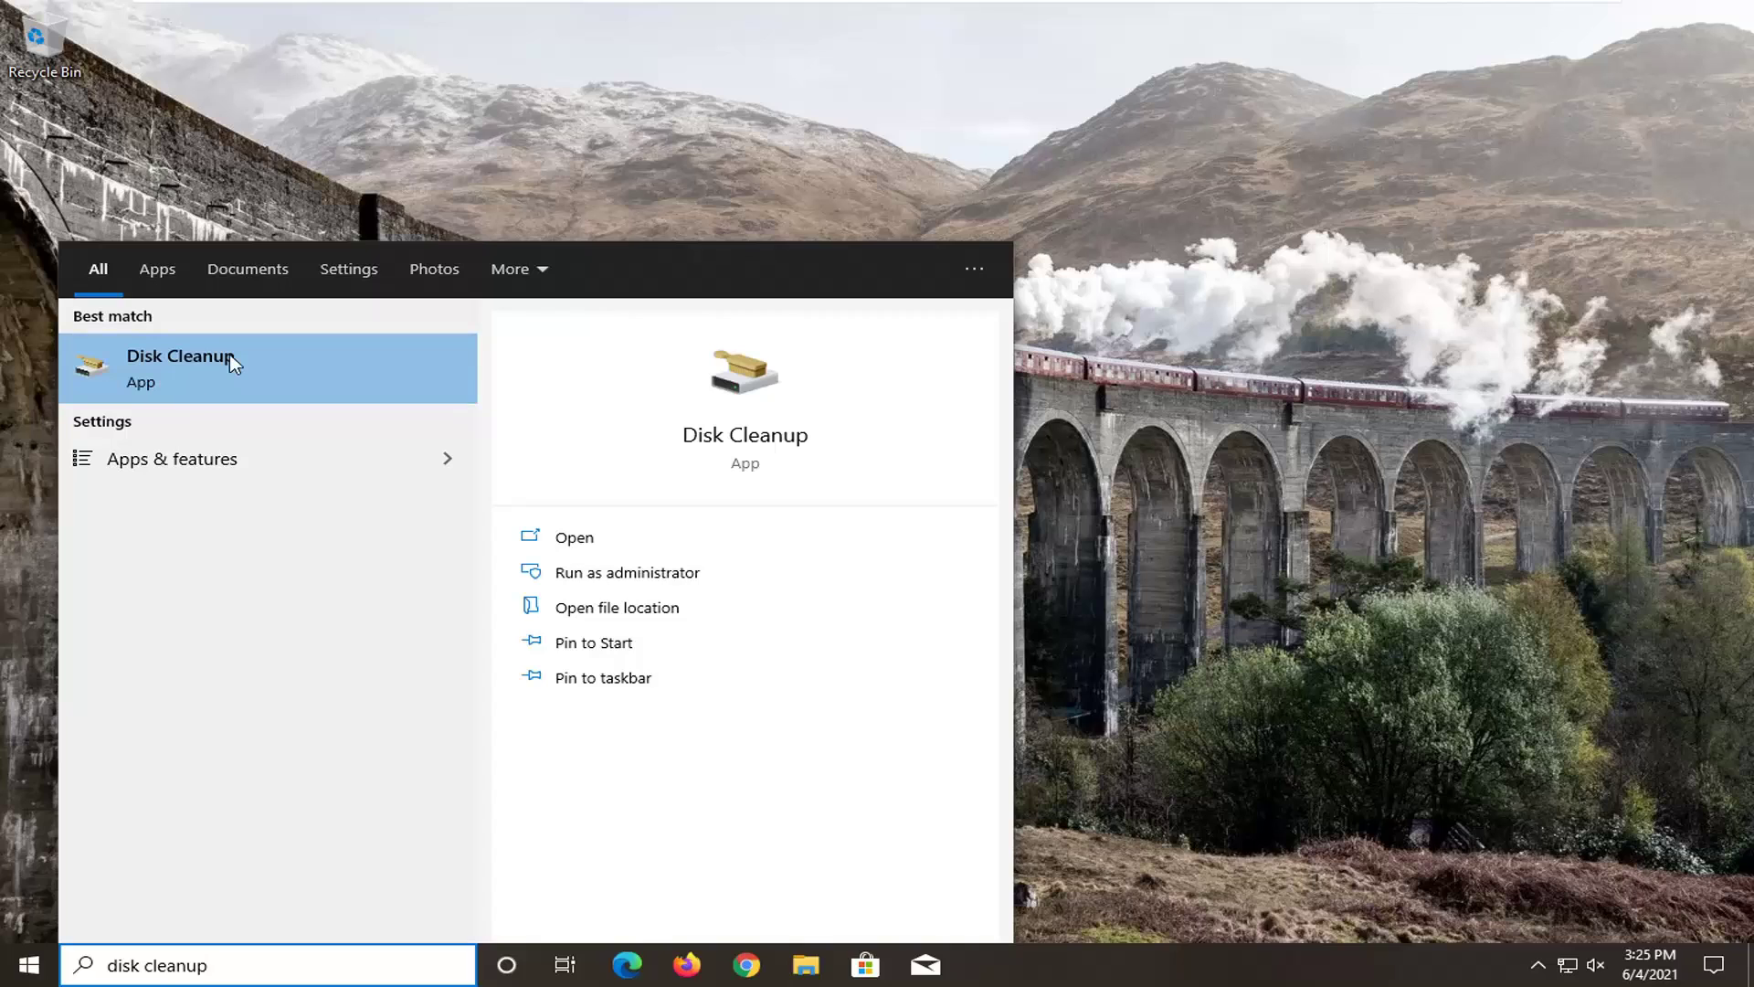
pyautogui.click(218, 366)
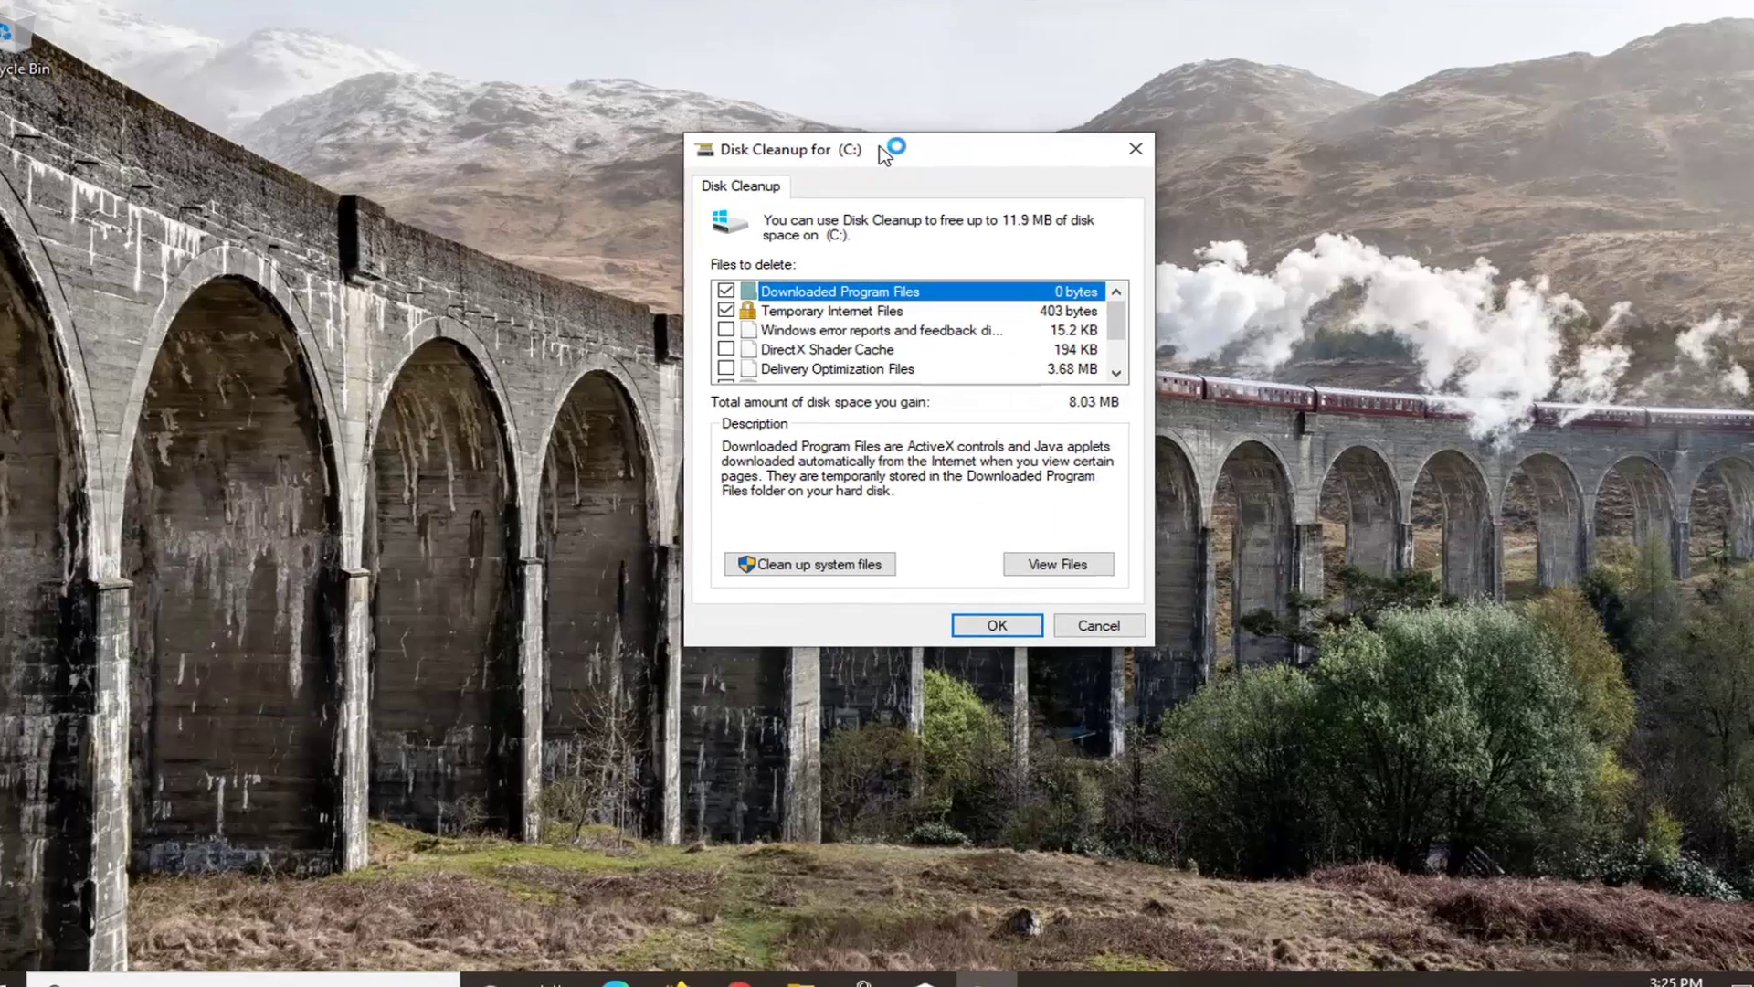
# Add Temporary files to the C: cleanup selection and permanently delete the selected files.
pyautogui.click(831, 310)
pyautogui.scroll(-3, 830, 337)
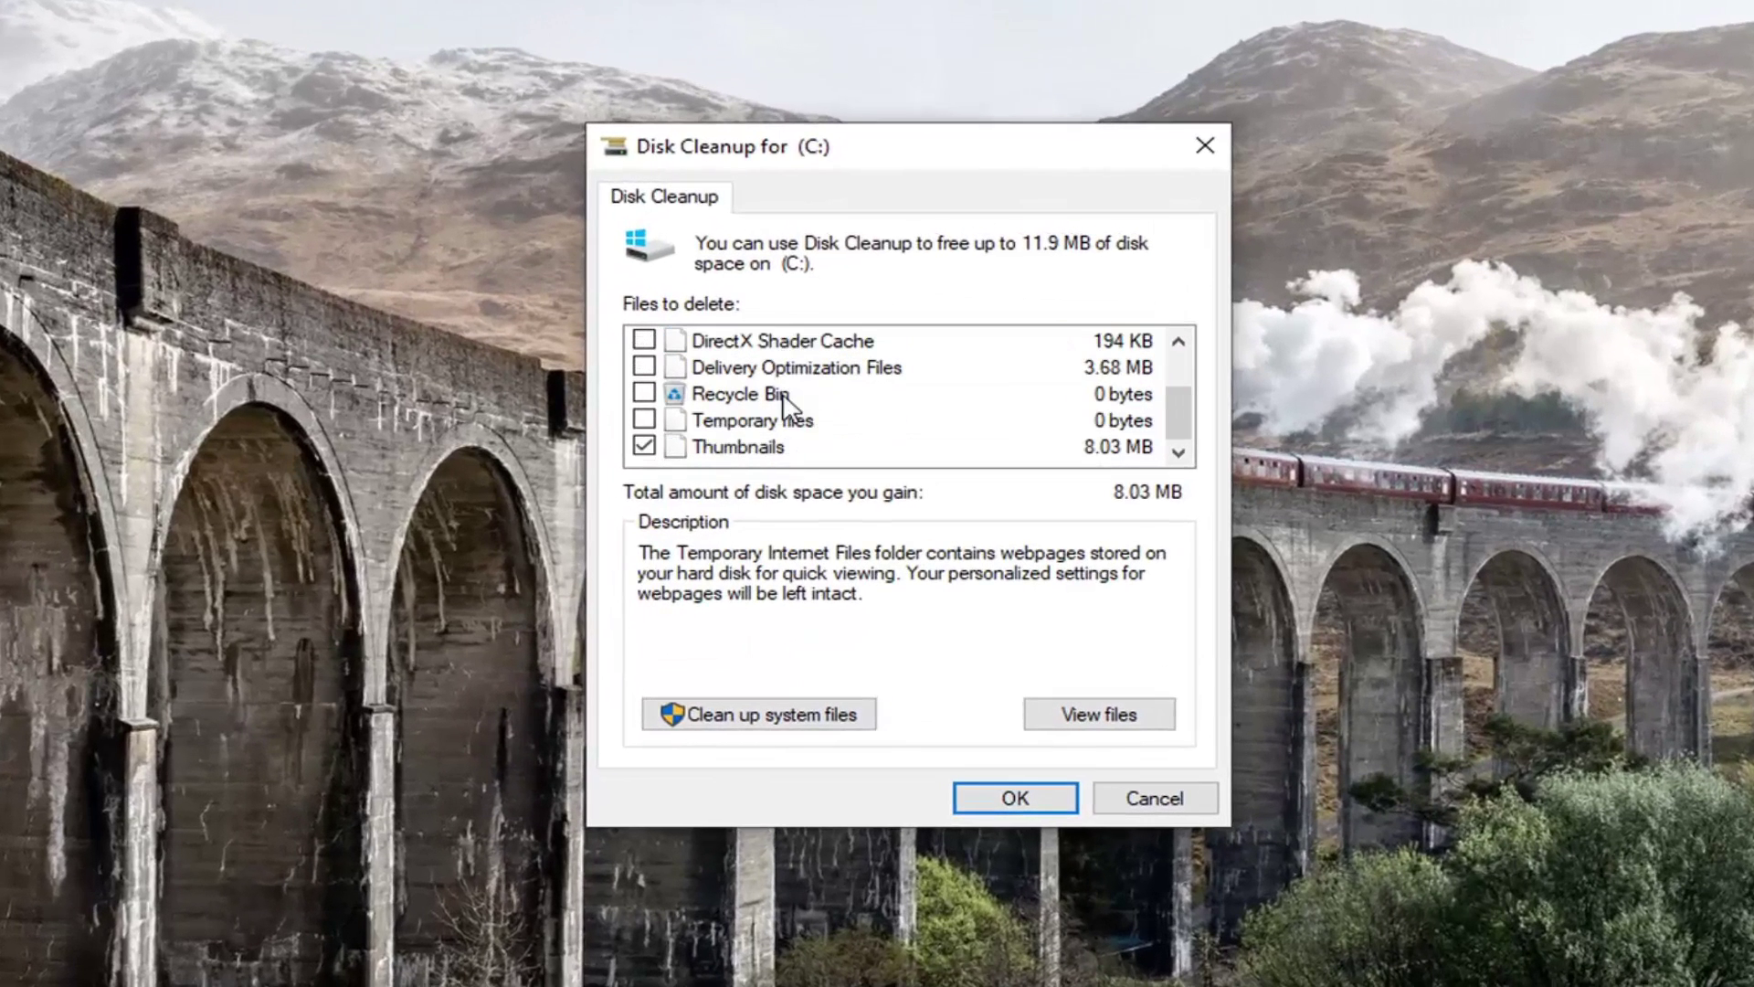
pyautogui.click(731, 422)
pyautogui.click(645, 419)
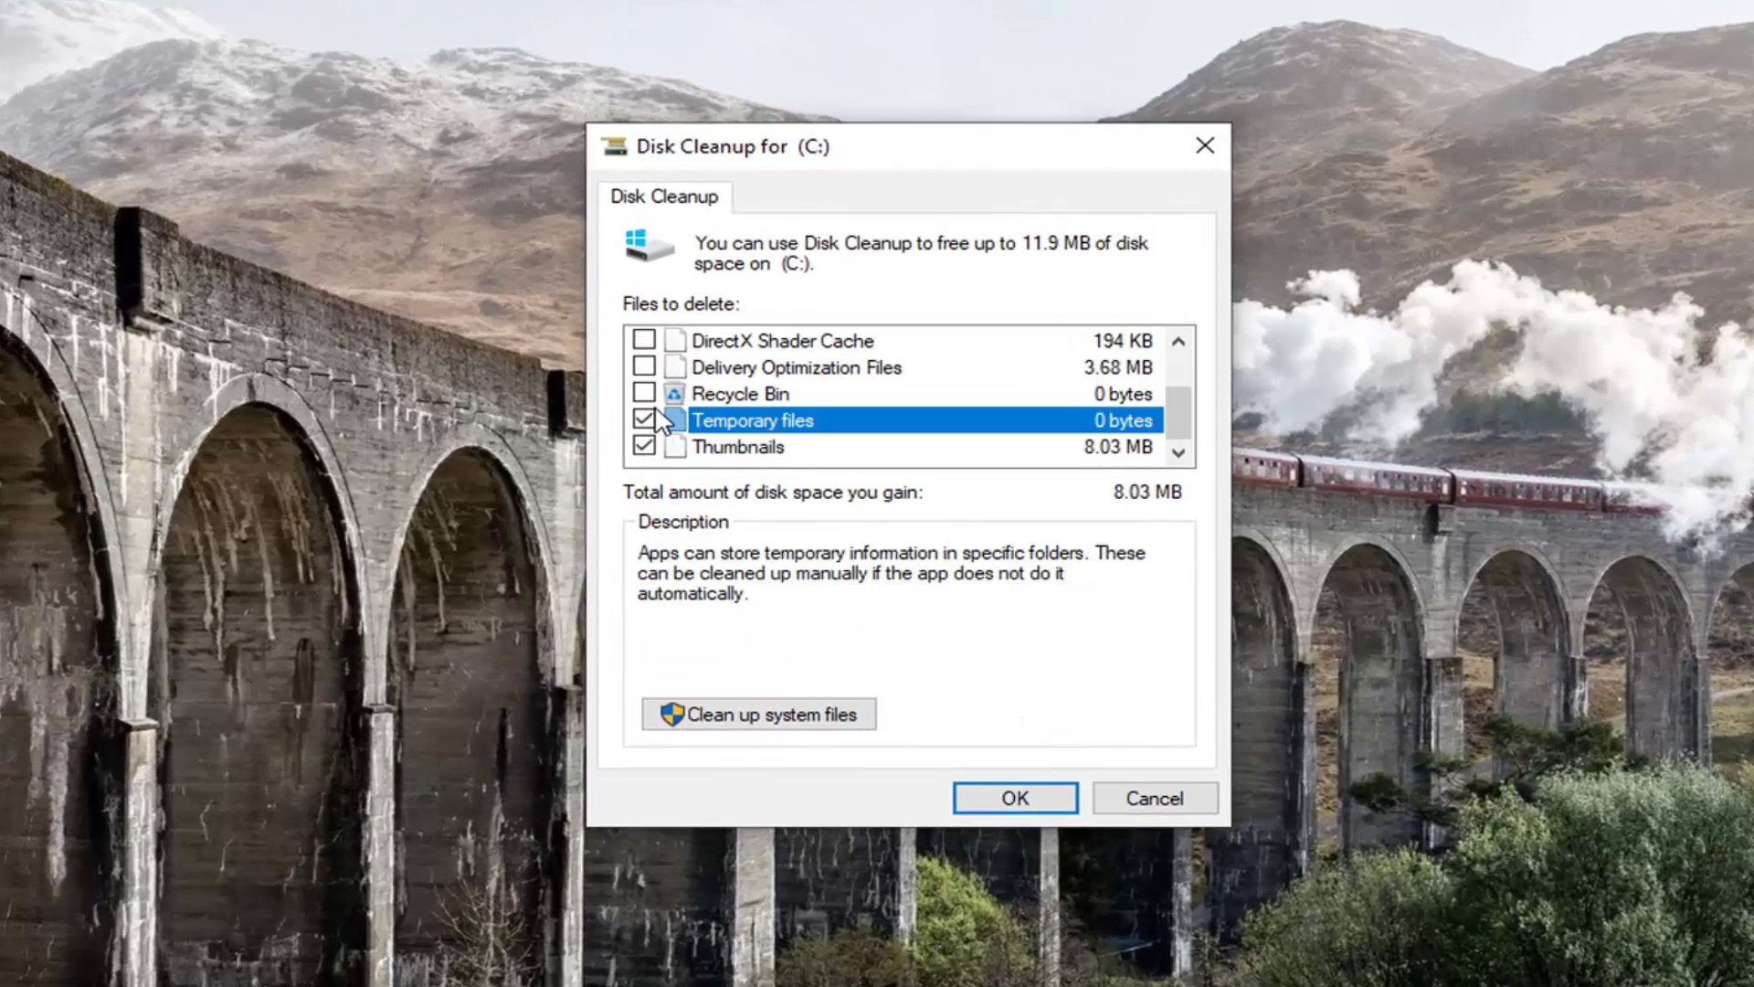
pyautogui.click(1011, 799)
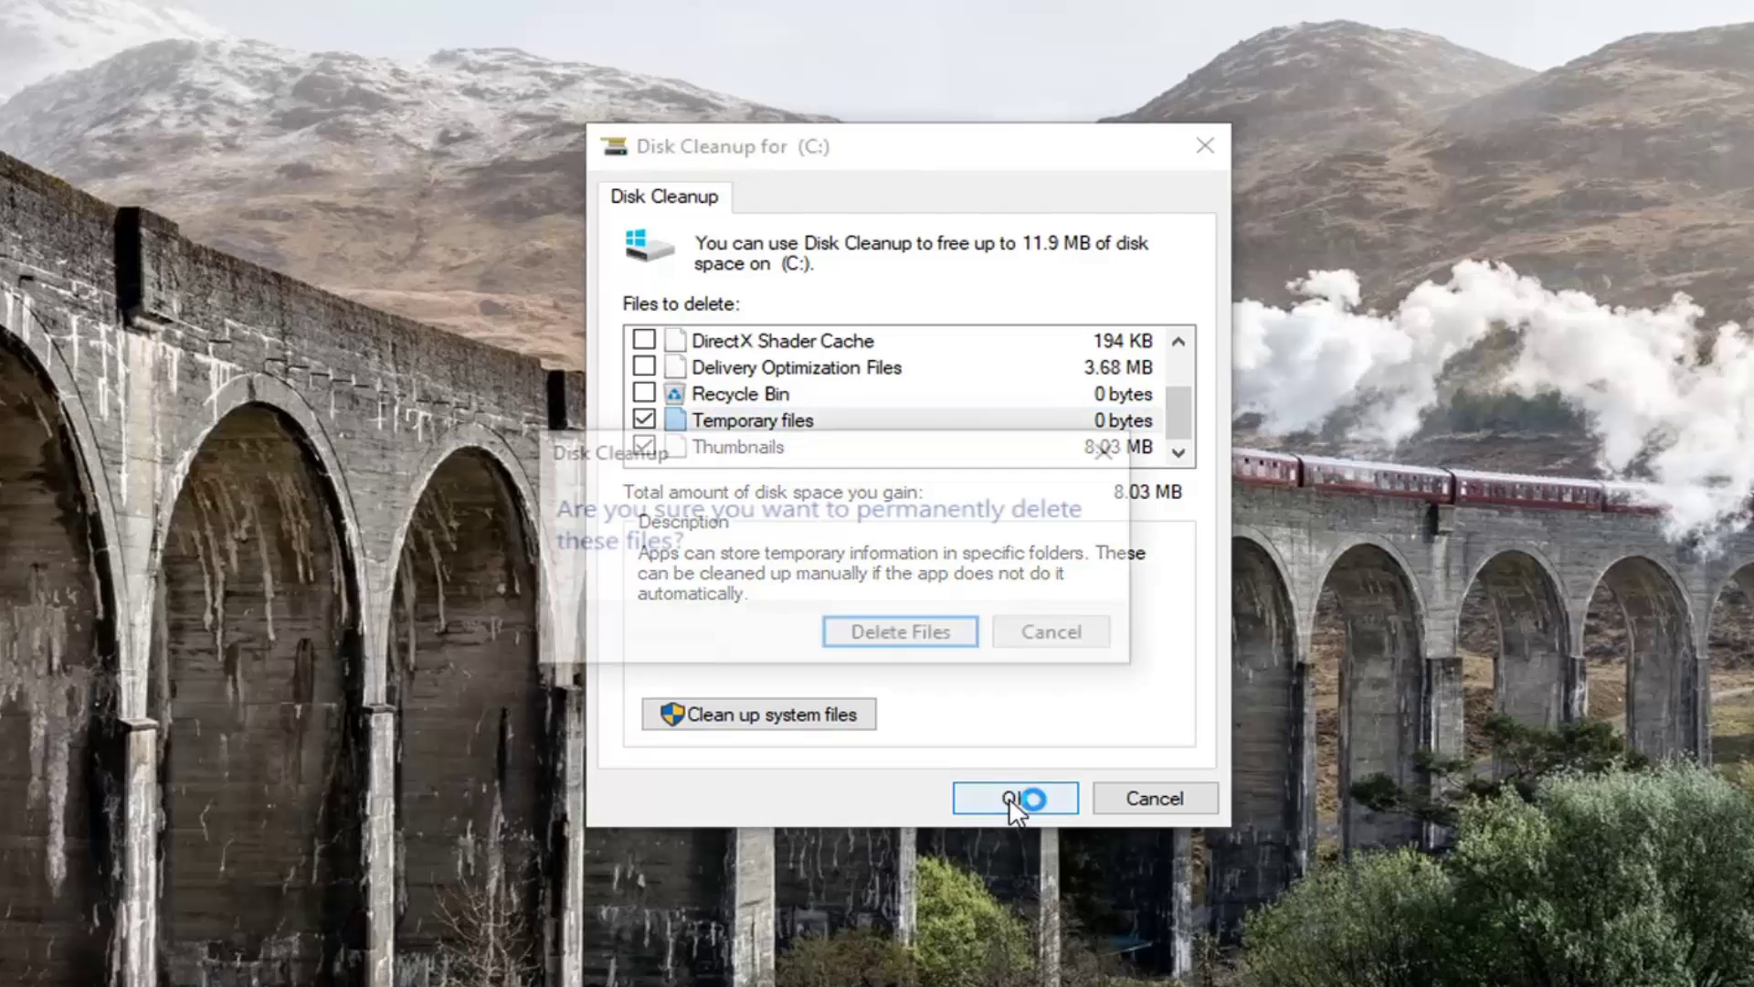
pyautogui.click(902, 634)
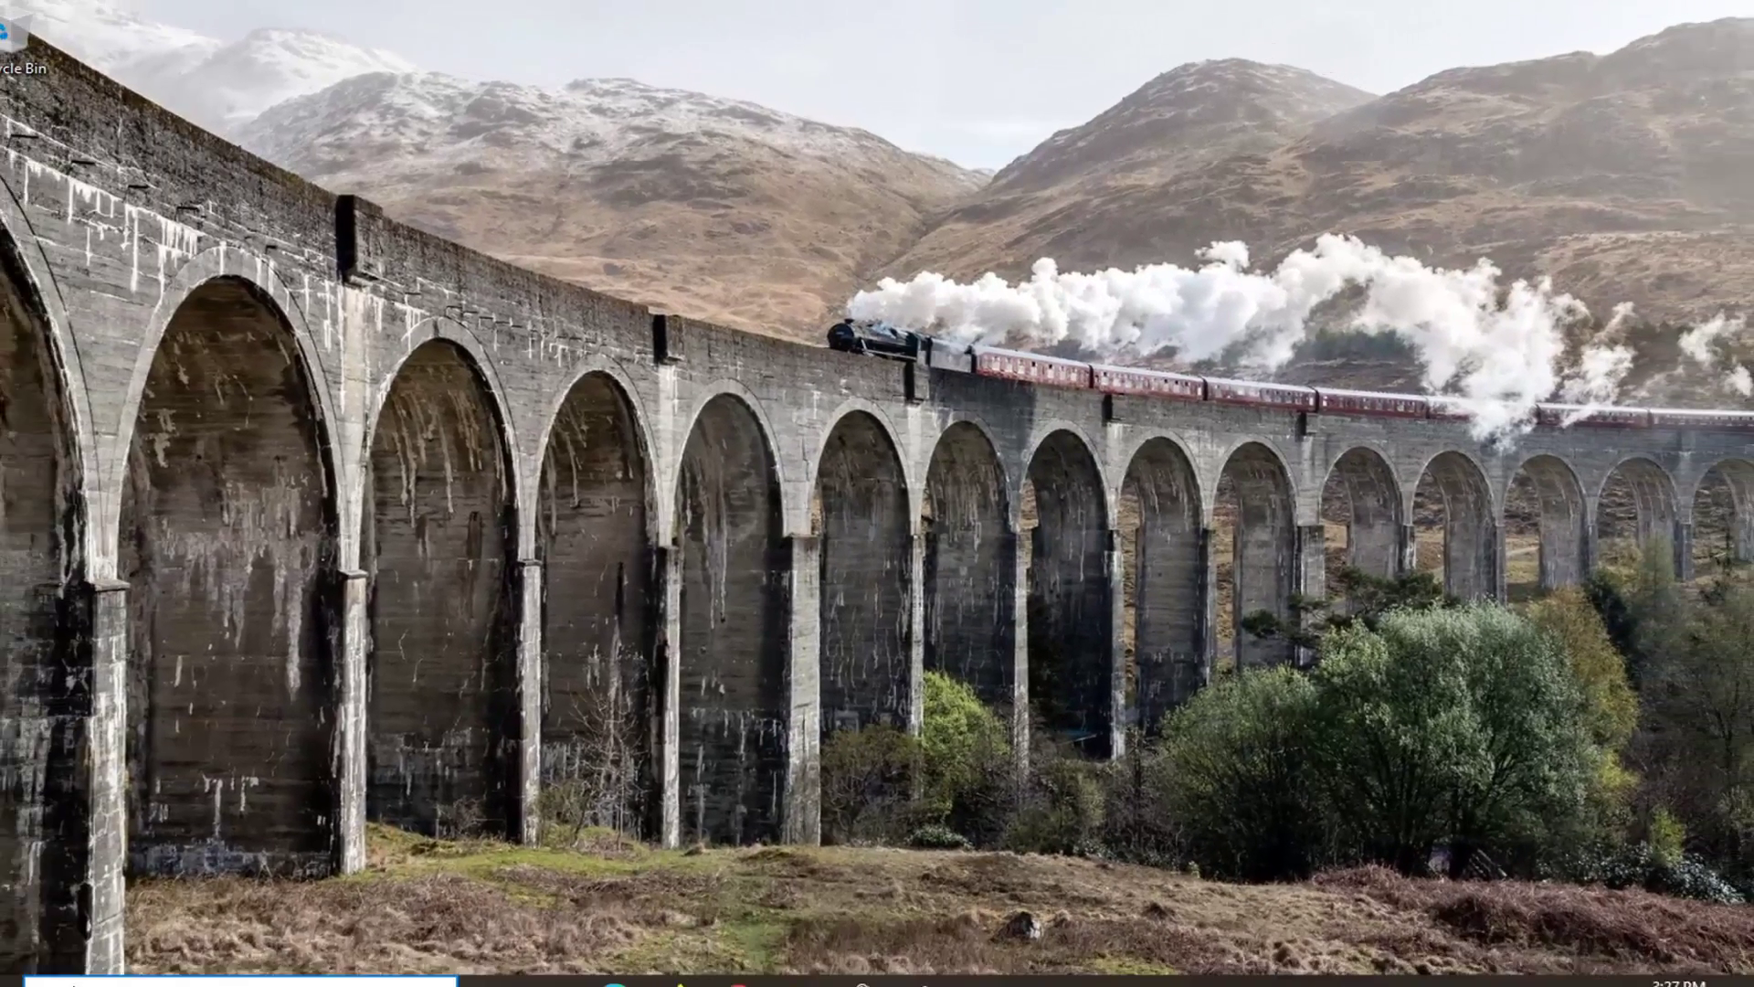
# Search Windows for "cmd" and launch Command Prompt as administrator, allowing it to make changes to the device.
pyautogui.click(5, 982)
pyautogui.write('cmd')
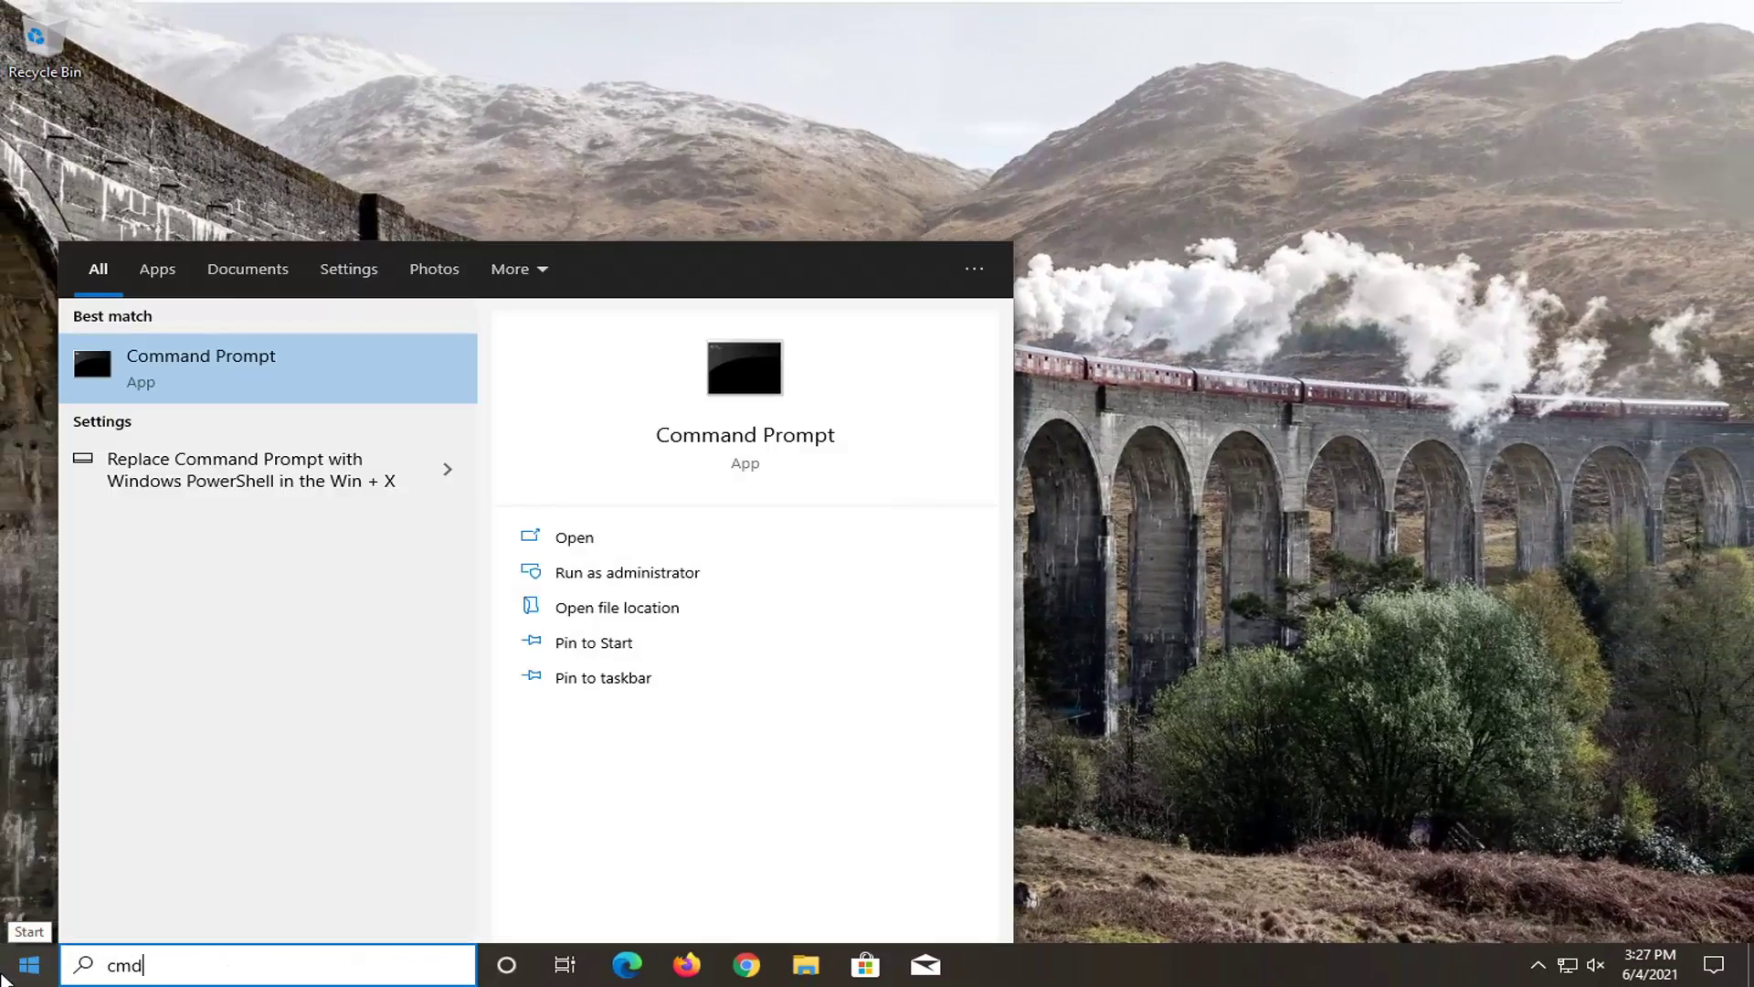
pyautogui.rightClick(234, 366)
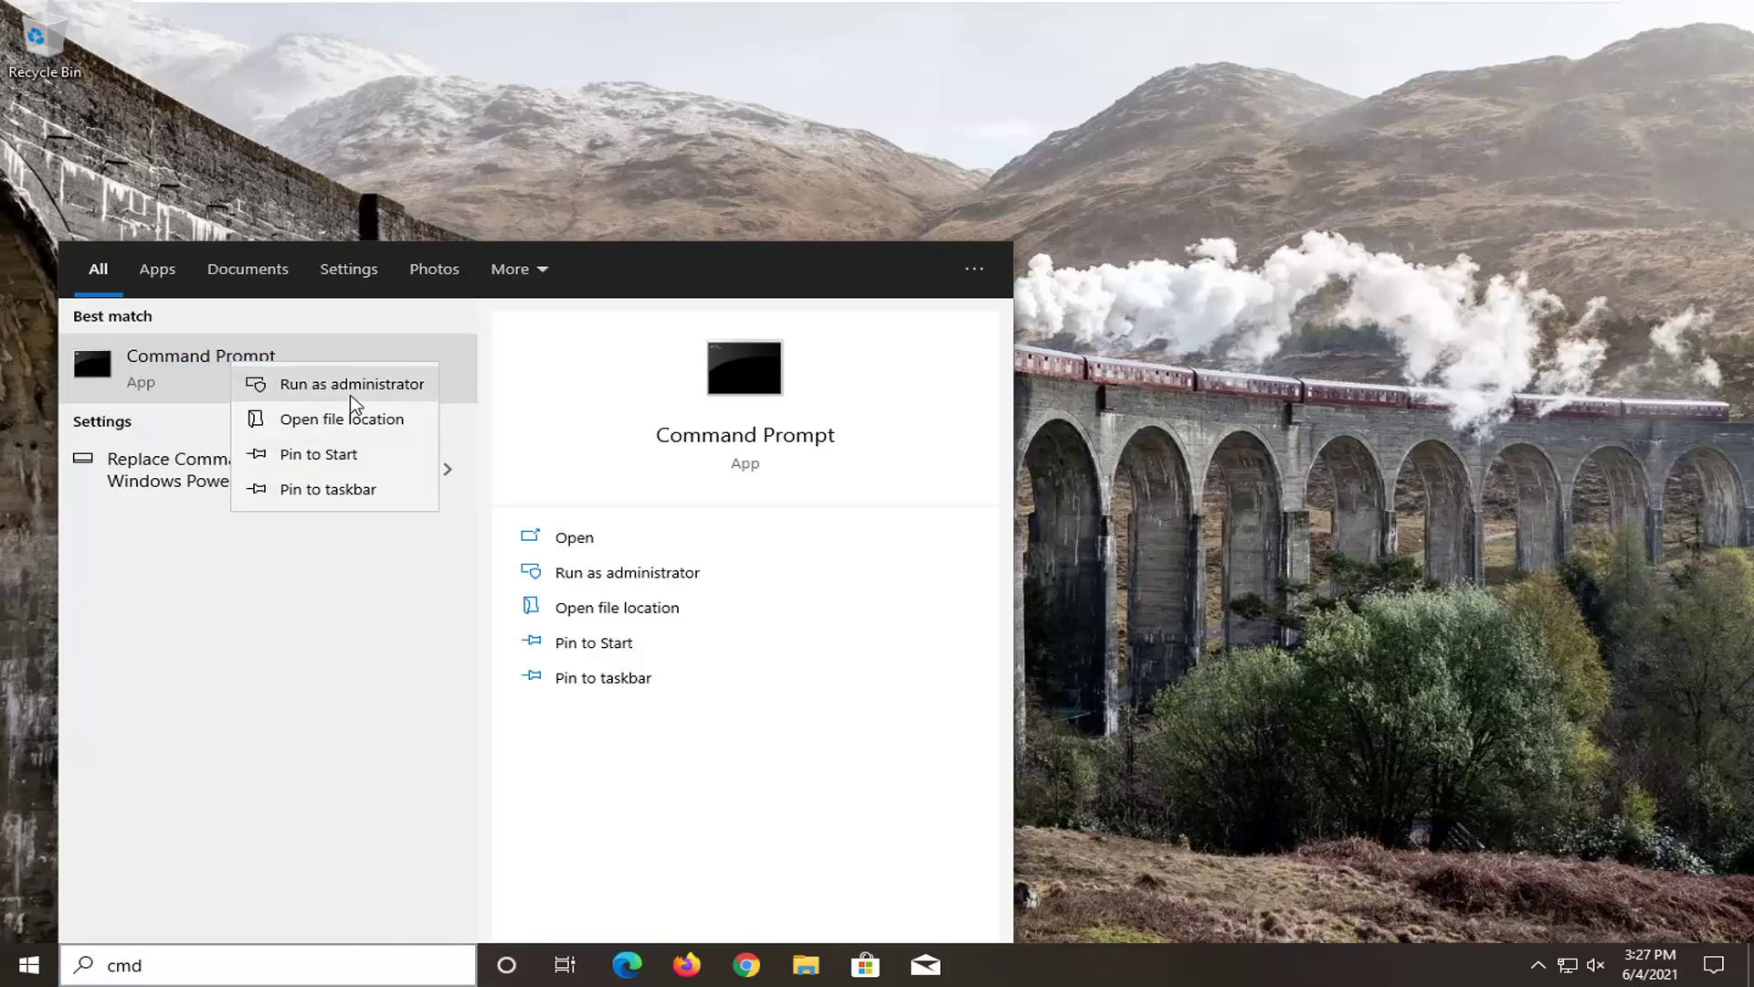
pyautogui.click(364, 388)
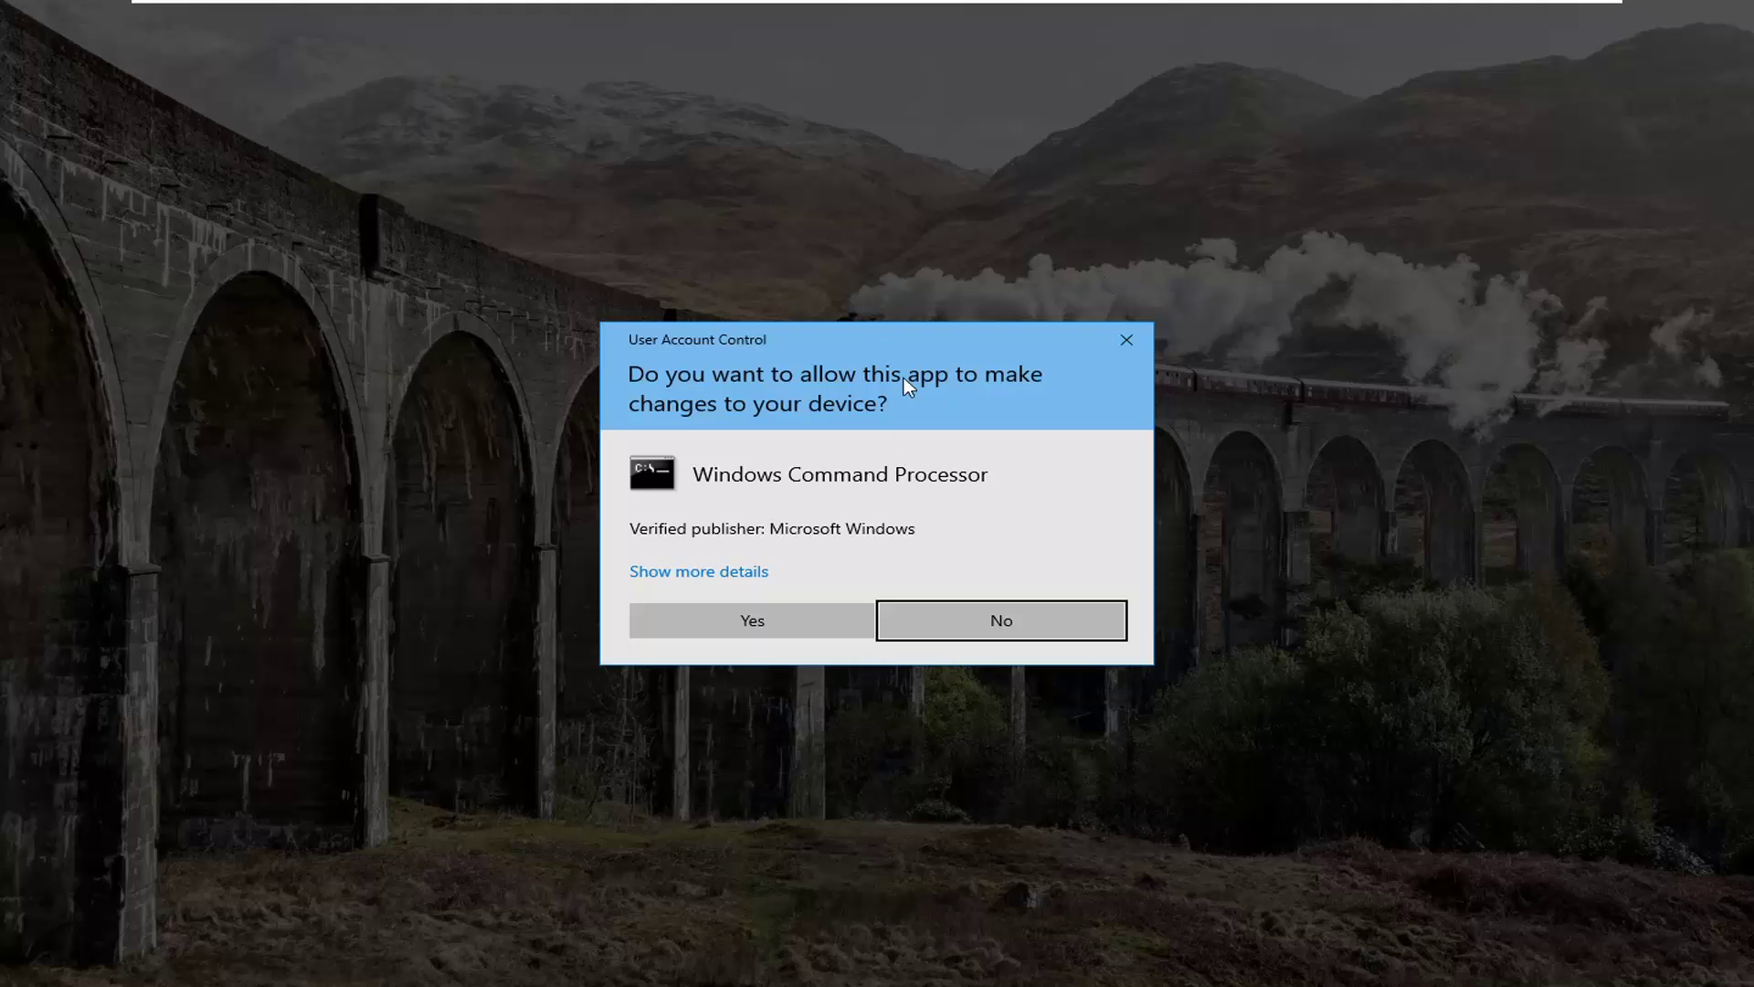
pyautogui.click(765, 612)
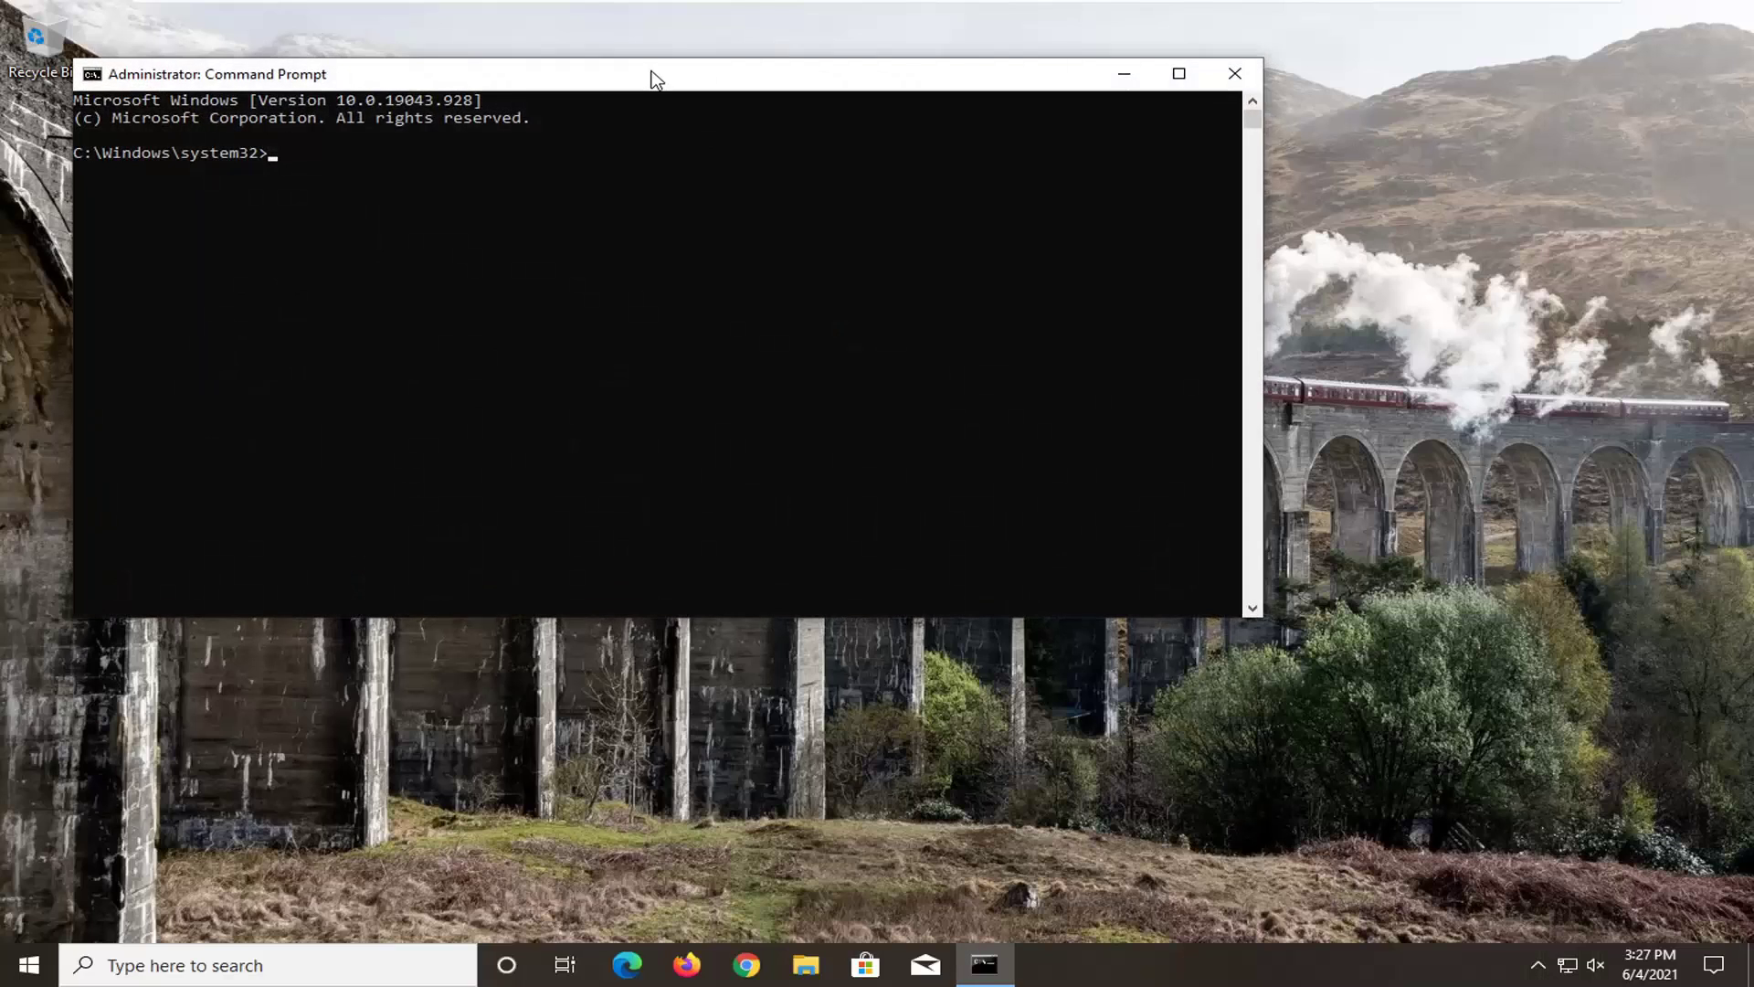
# Move the Command Prompt window toward the middle of the desktop and run "sfc /scannow".
pyautogui.moveTo(654, 79); pyautogui.dragTo(830, 144)
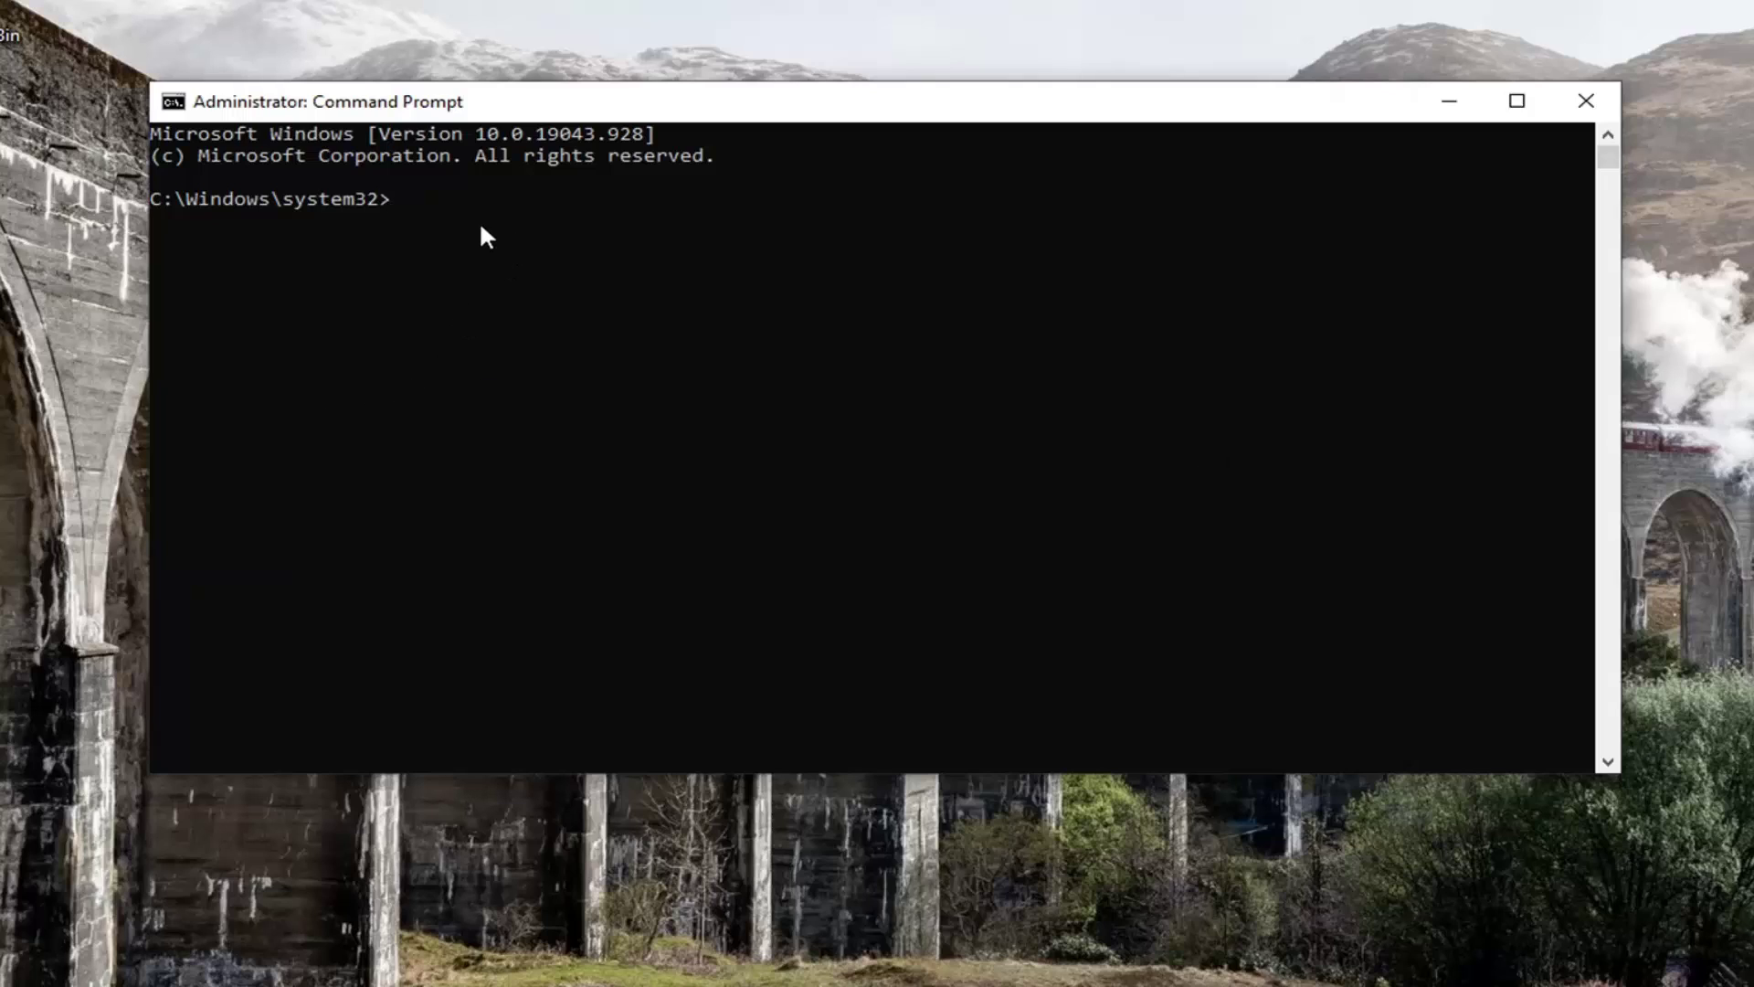
pyautogui.write('sfc /scannow')
pyautogui.press('Return')
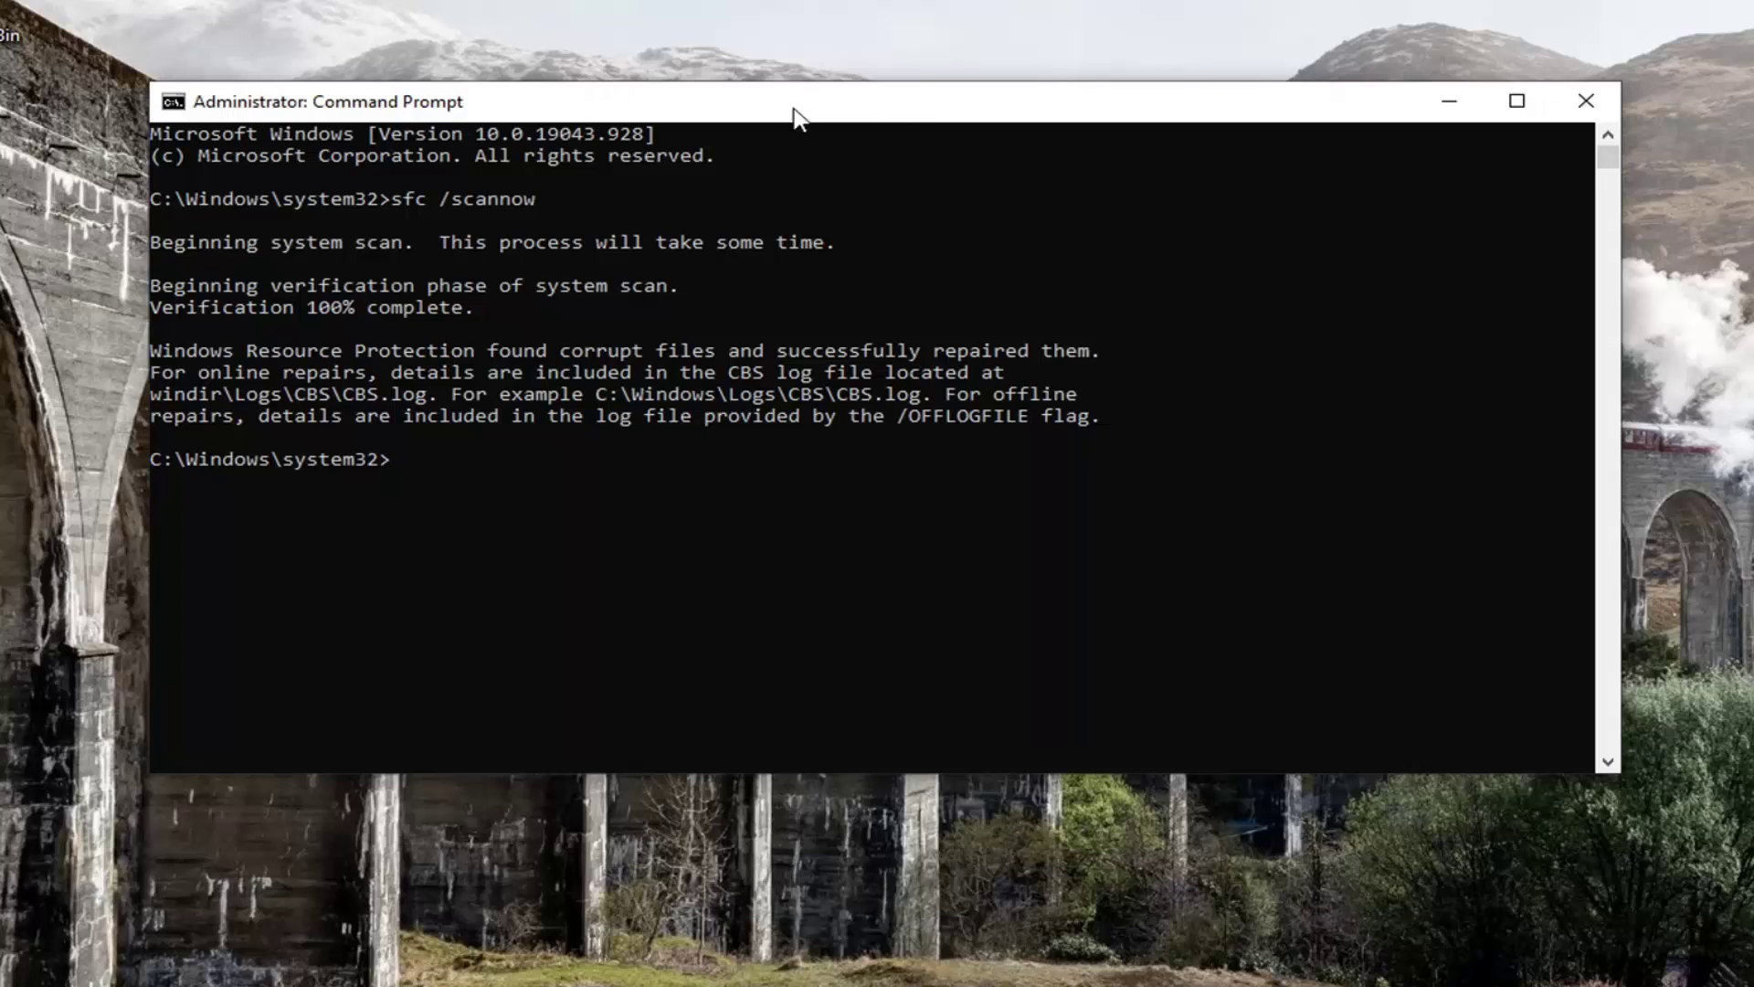
# Paste the copied command "dism.exe /Online /Cleanup-image /Restorehealth" into the Command Prompt and run it.
pyautogui.rightClick(822, 107)
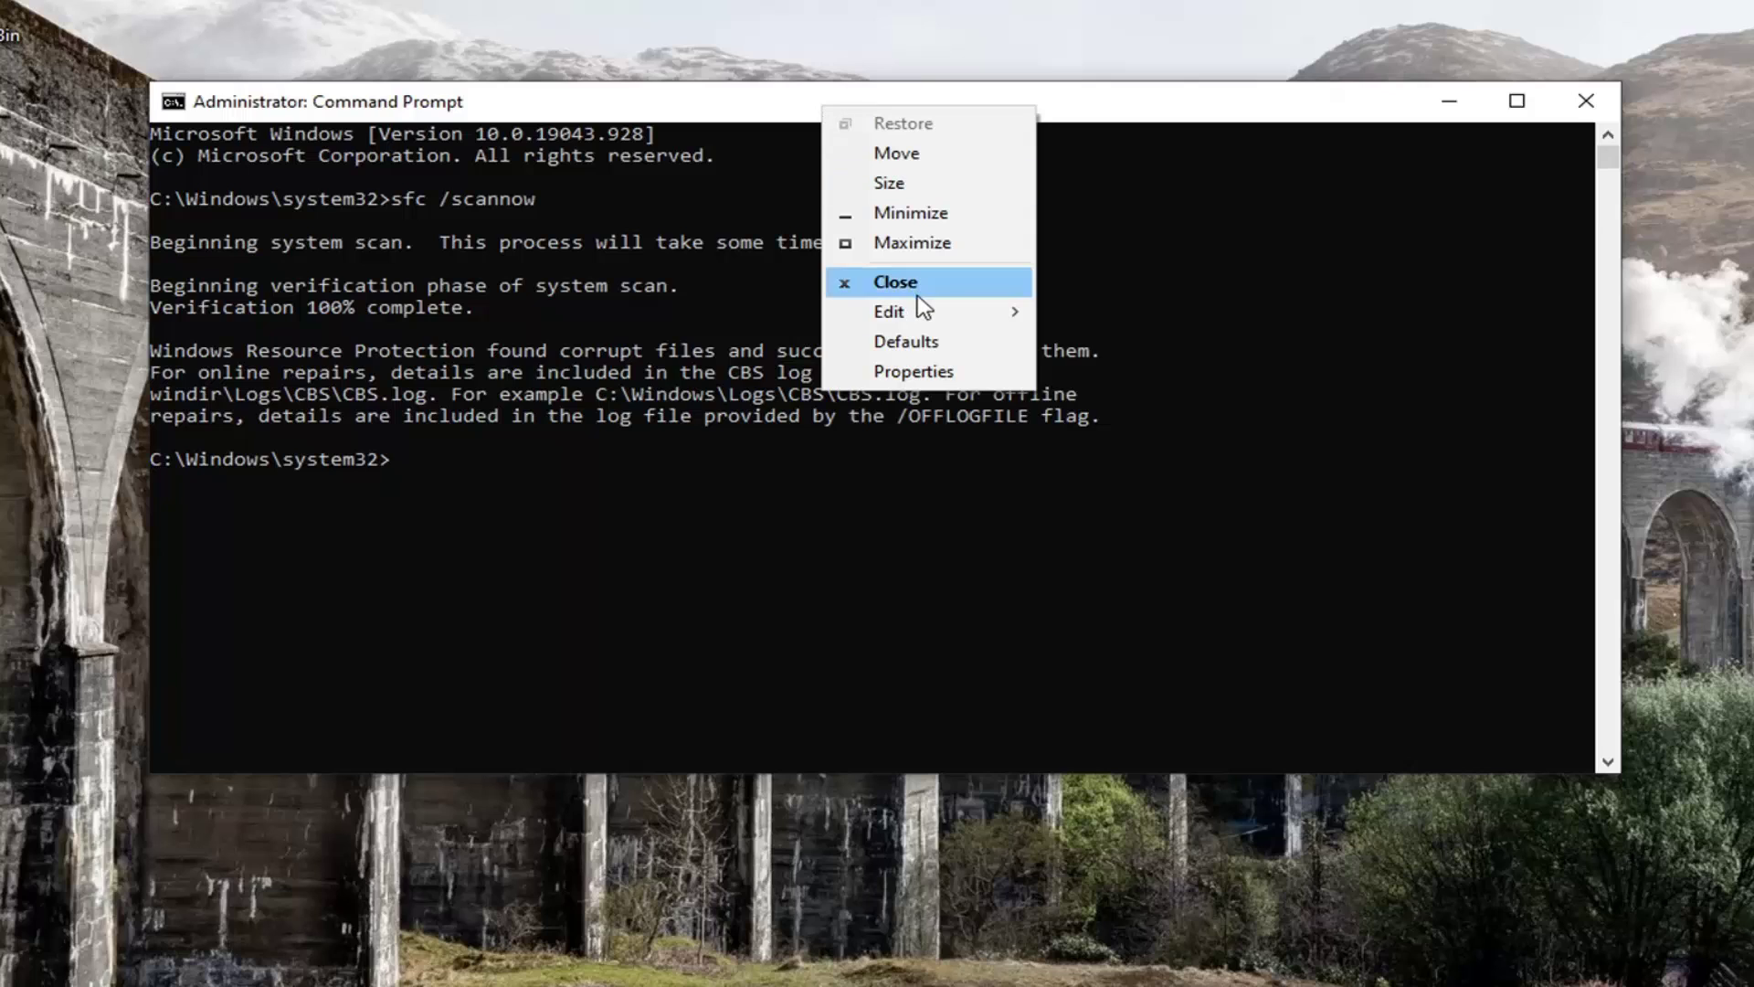
pyautogui.moveTo(923, 315)
pyautogui.click(1083, 368)
pyautogui.press('Return')
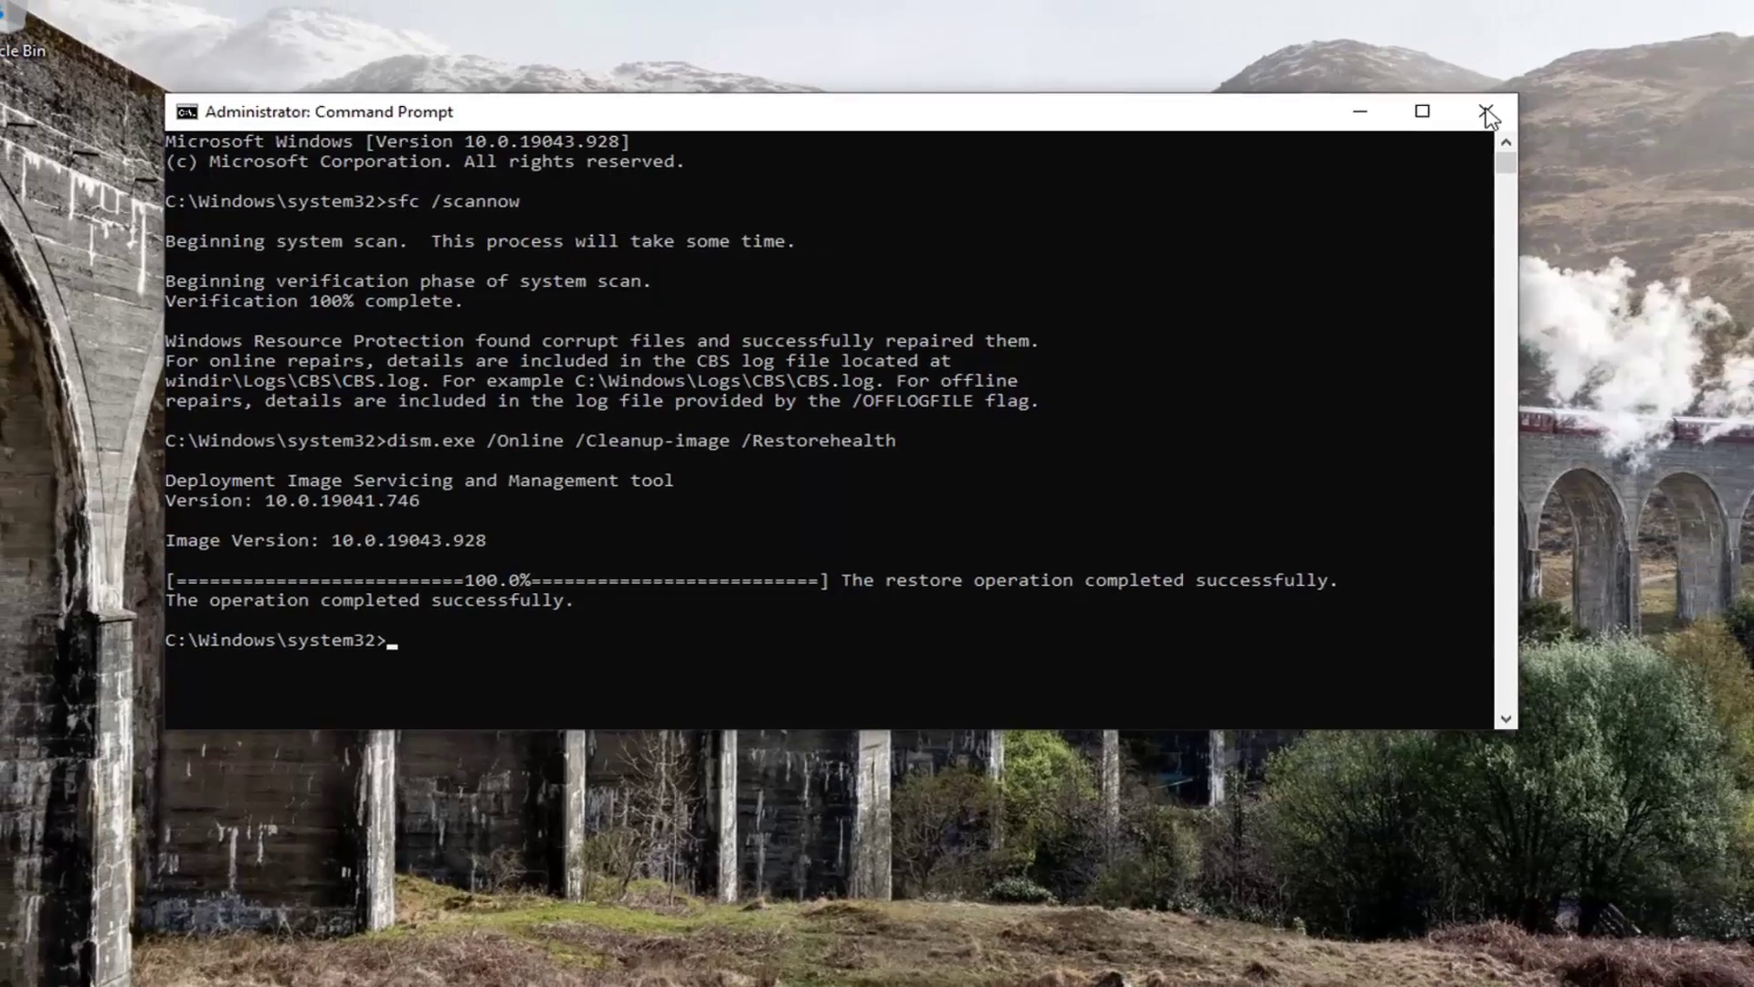
# Close the Command Prompt and restart the computer.
pyautogui.click(1586, 101)
pyautogui.rightClick(16, 985)
pyautogui.moveTo(29, 943)
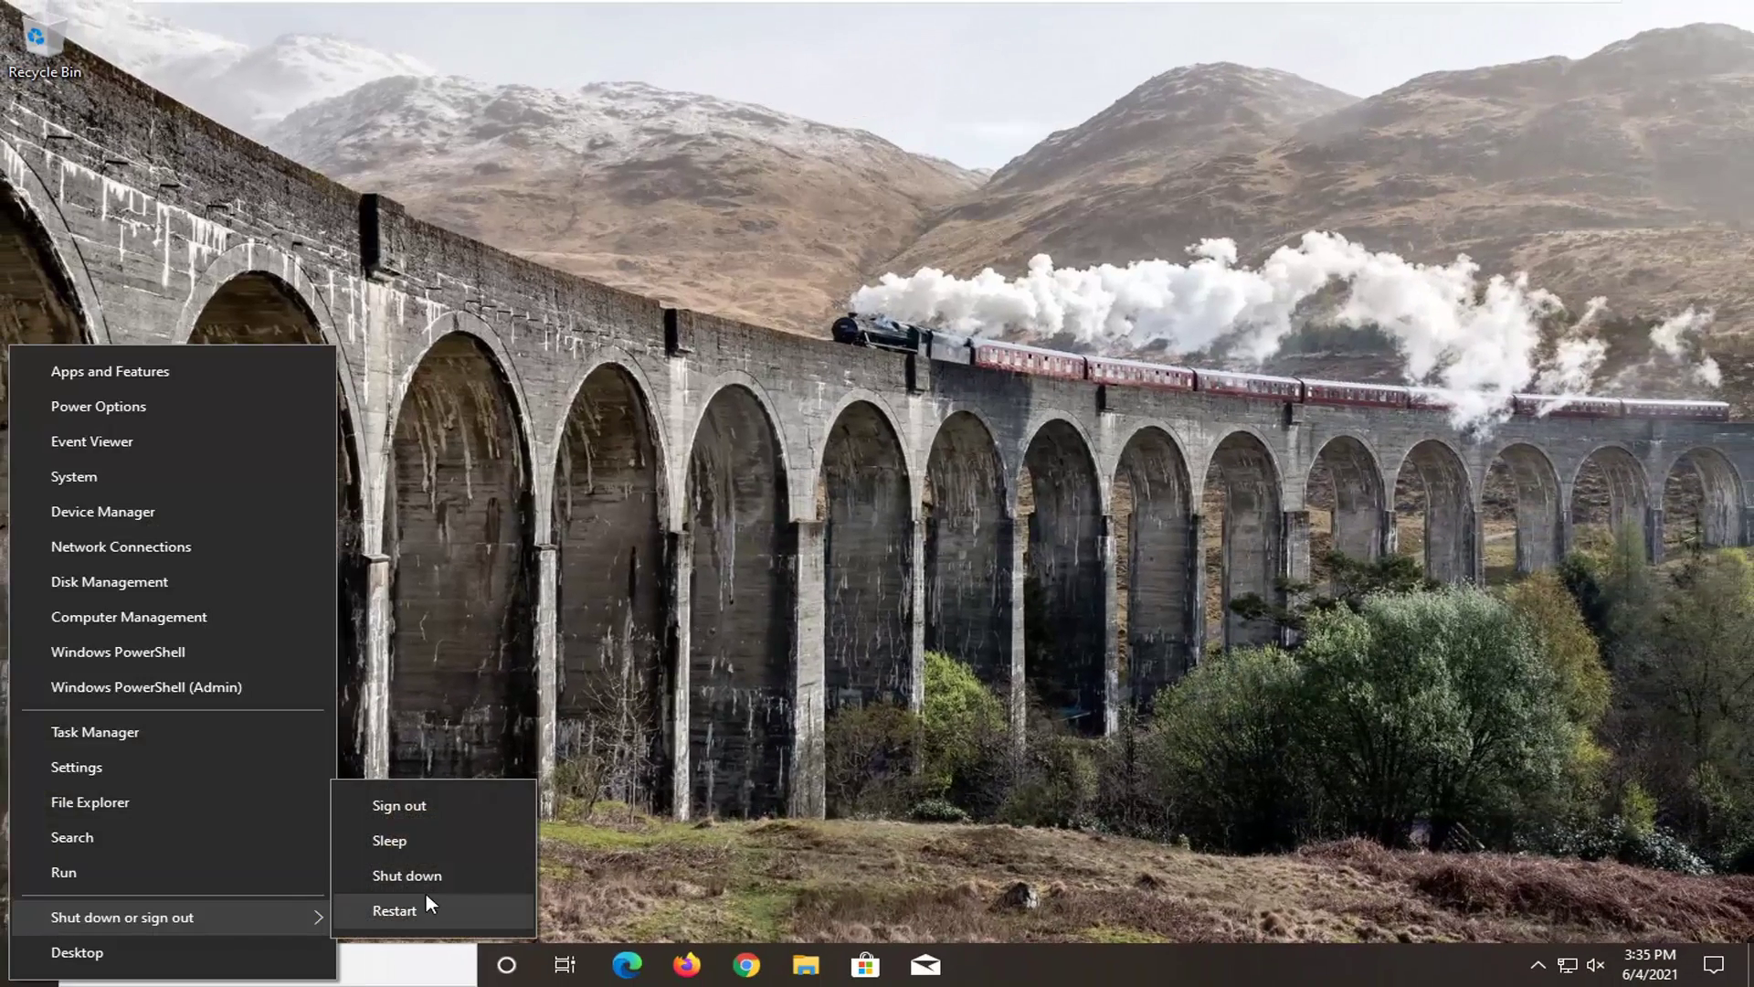
pyautogui.click(425, 934)
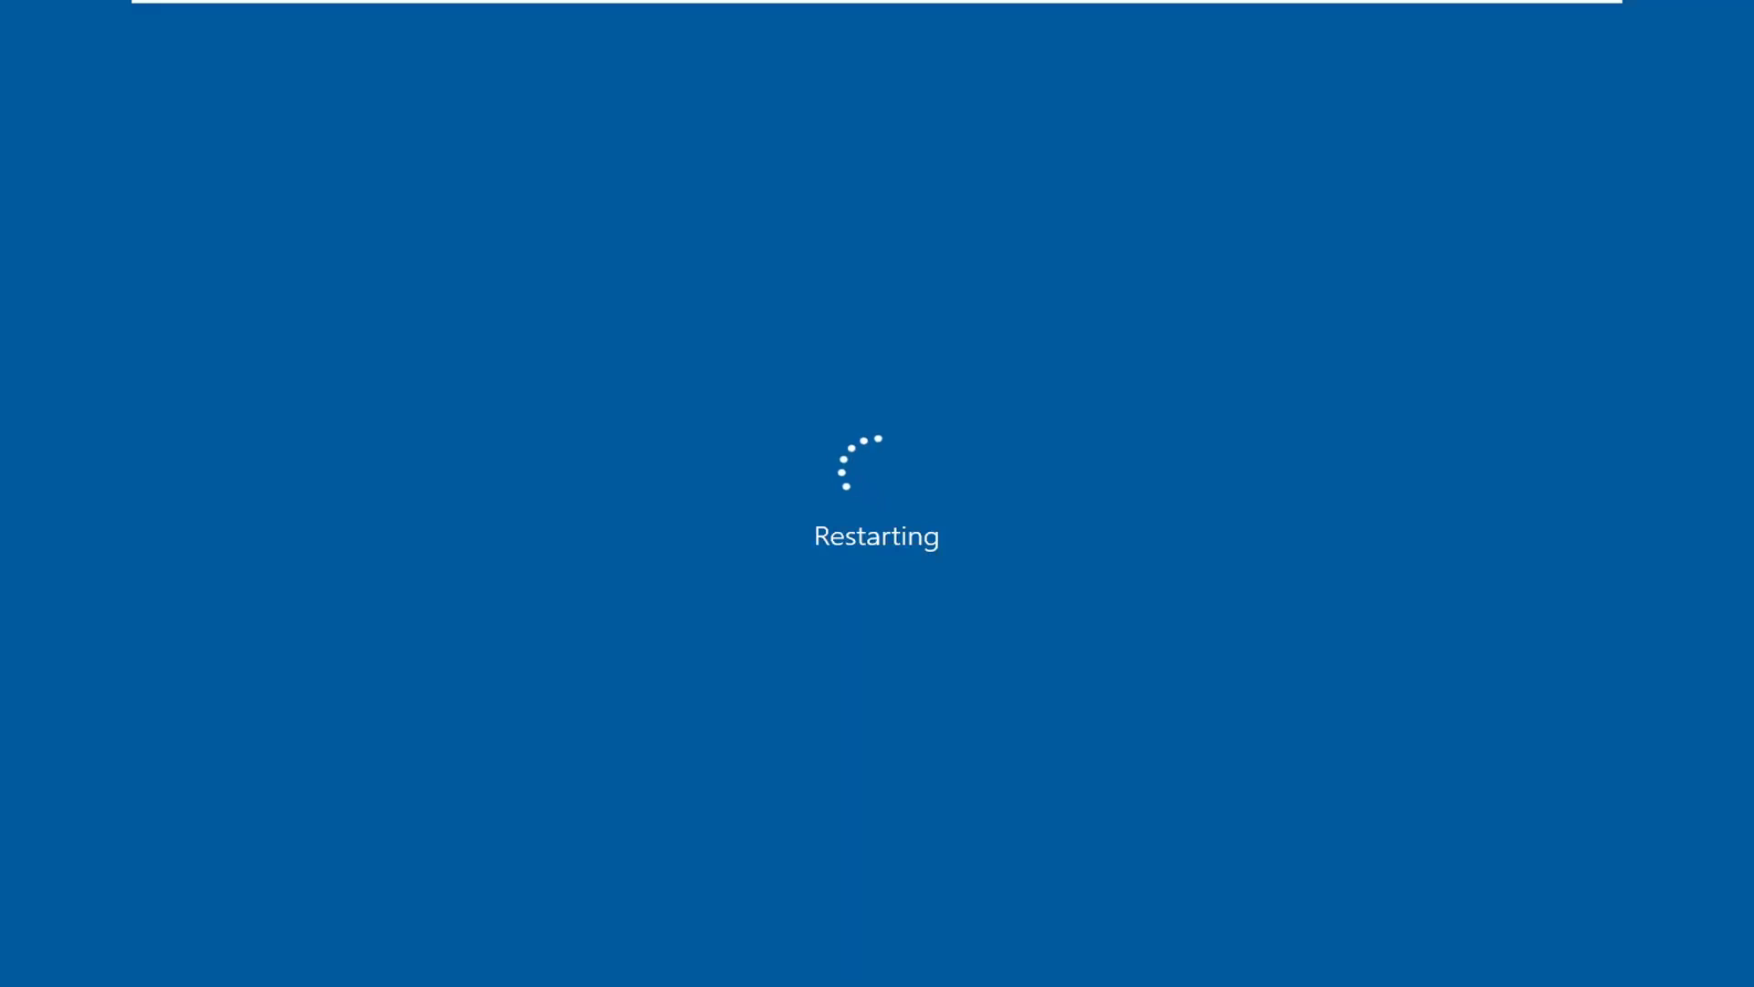